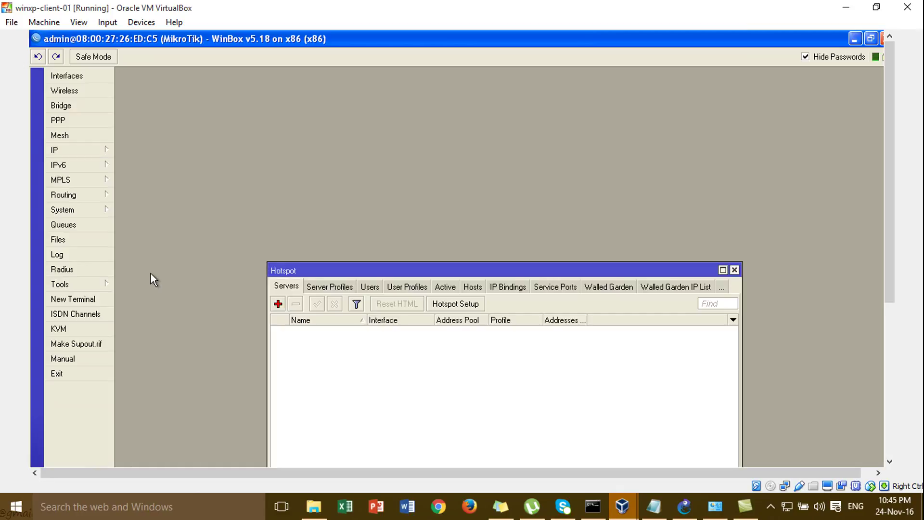
Start the Hotspot Setup wizard and choose ether3-HOTSPOT as the hotspot interface
drag(331, 272, 266, 123)
click(406, 157)
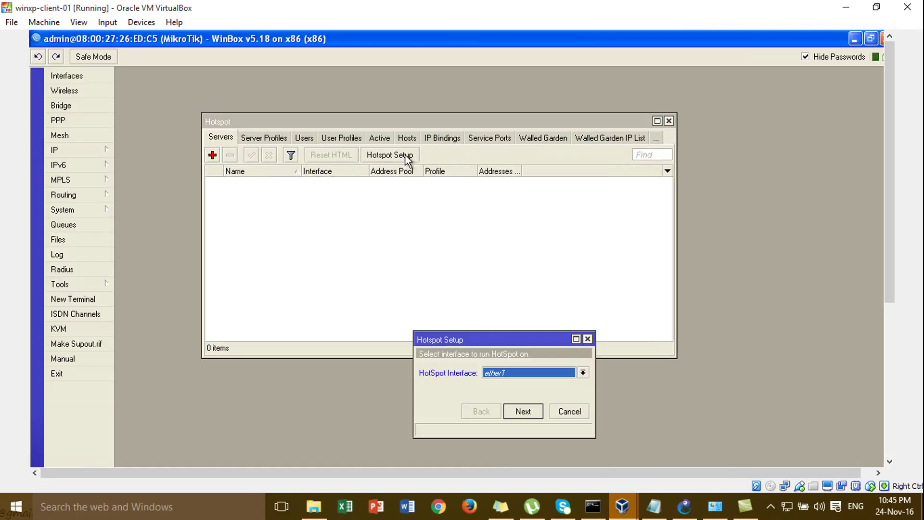
drag(516, 339, 472, 152)
click(474, 186)
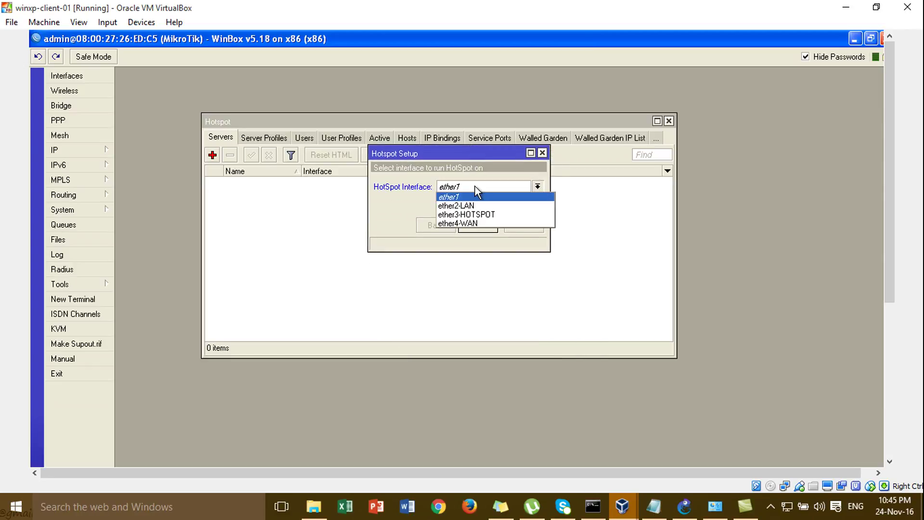
click(478, 212)
click(478, 225)
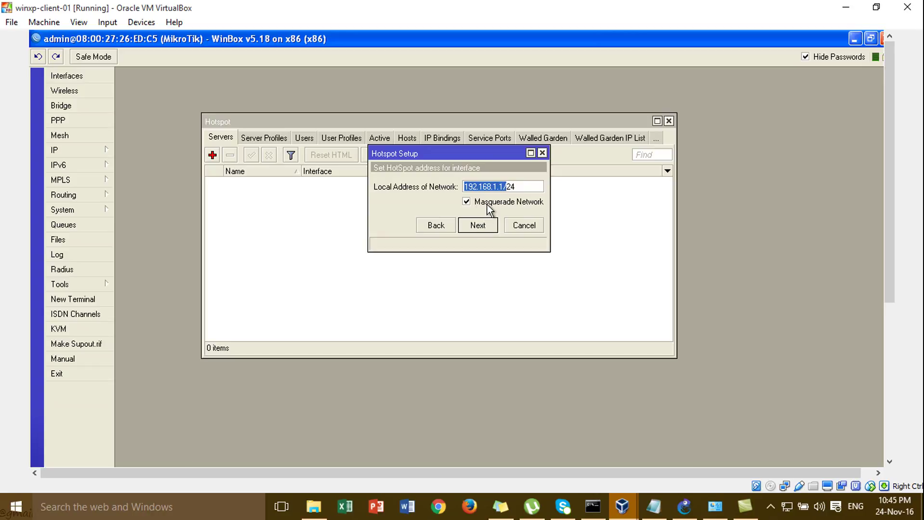
Accept 192.168.1.1/24, the default pool, no certificate, SMTP 0.0.0.0, DNS 8.8.8.8 and empty DNS name
click(482, 230)
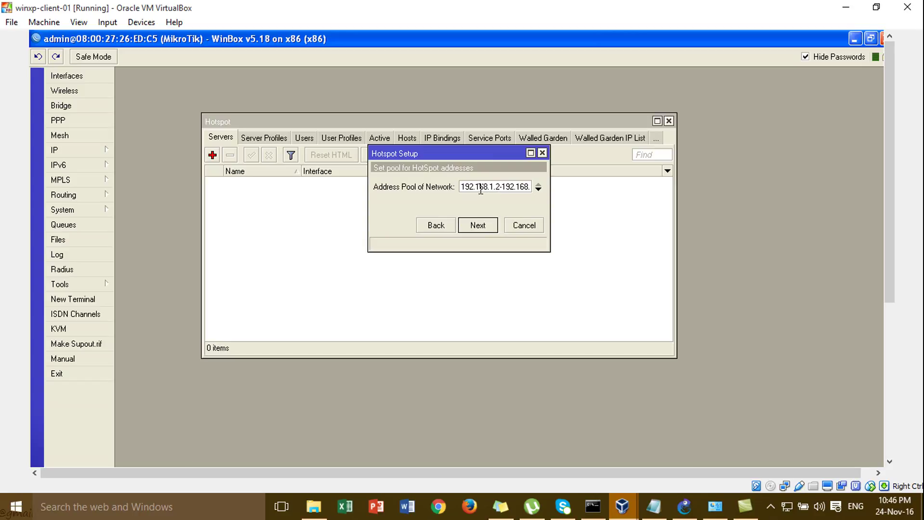
click(492, 227)
click(492, 227)
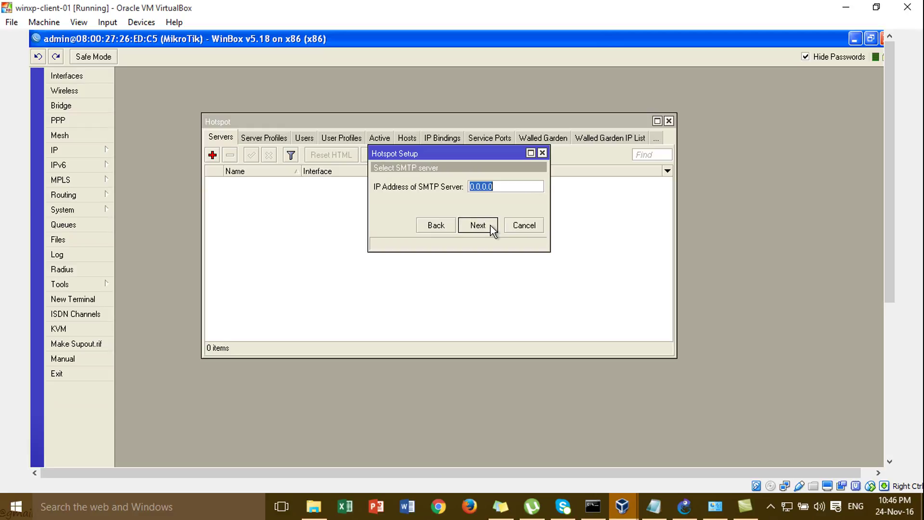
click(485, 230)
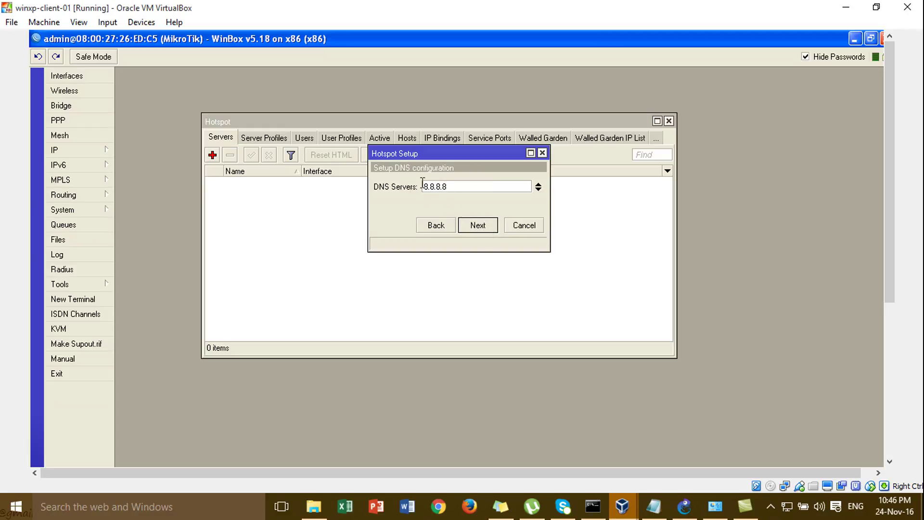
click(474, 223)
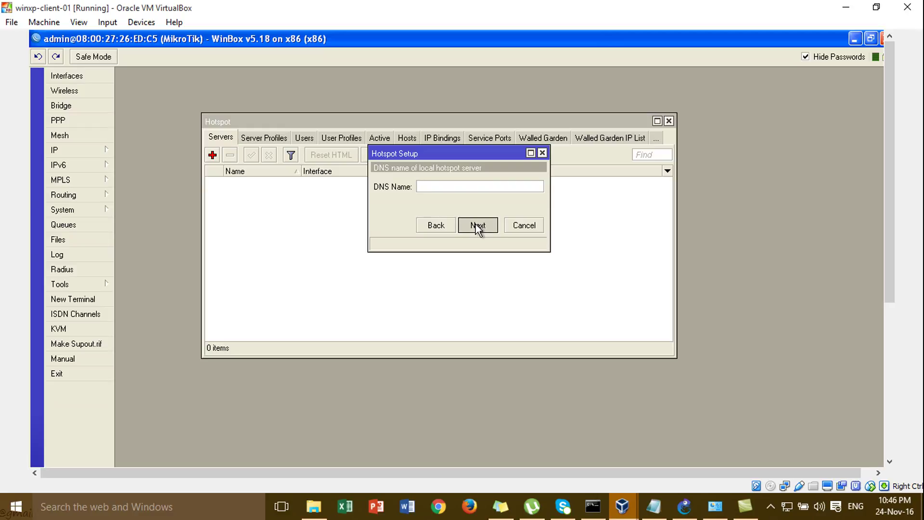
click(475, 224)
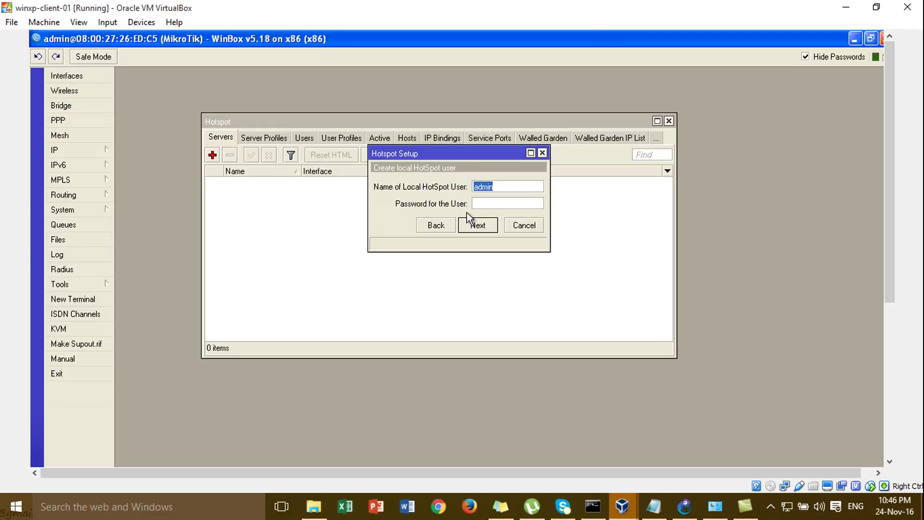
Enter the local hotspot user's password and complete setup, creating hotspot1 with hs-pool-3 and hsprof1
click(482, 204)
click(503, 199)
click(505, 186)
click(502, 203)
text(admin)
click(487, 227)
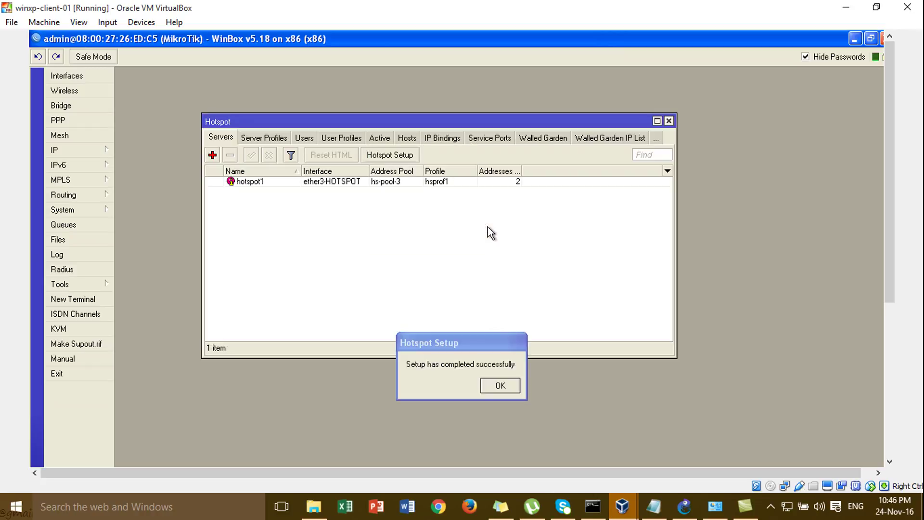
Close the completion message, select the local user in the hotspot Users list, then bring up GNS3
click(500, 386)
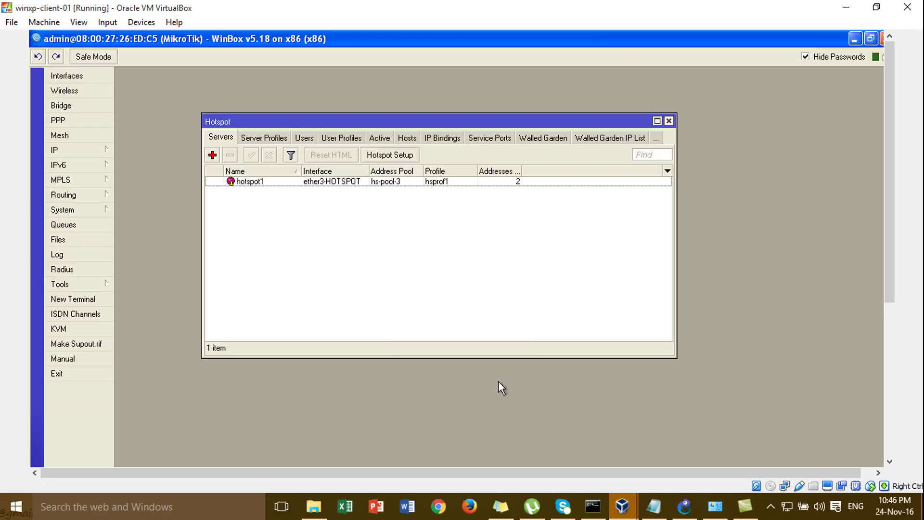
click(311, 141)
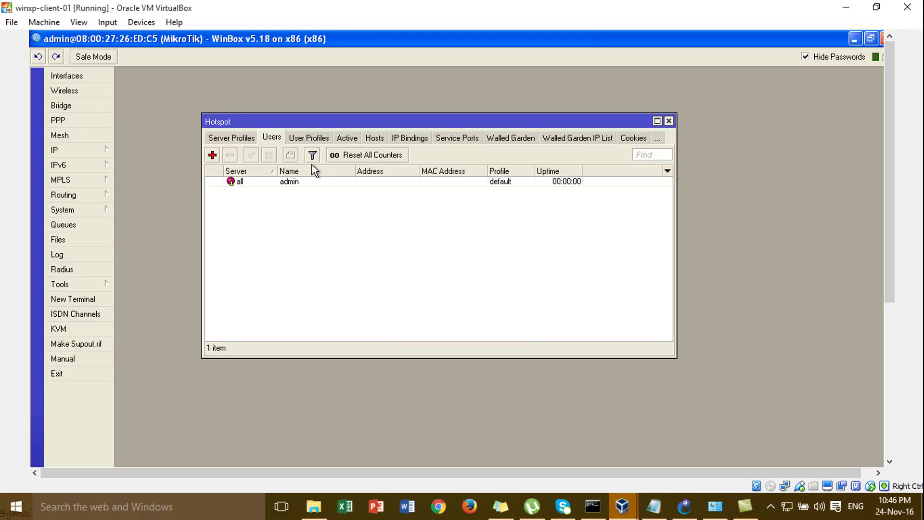
click(311, 181)
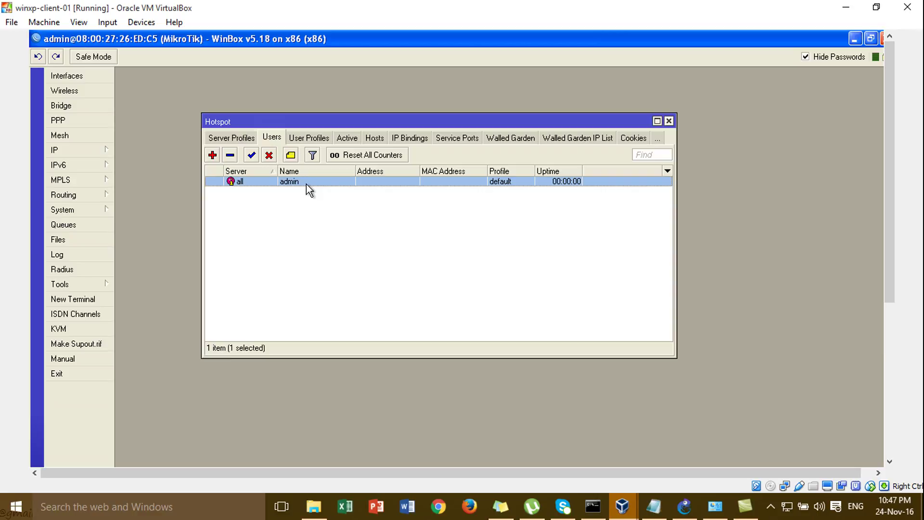
click(684, 506)
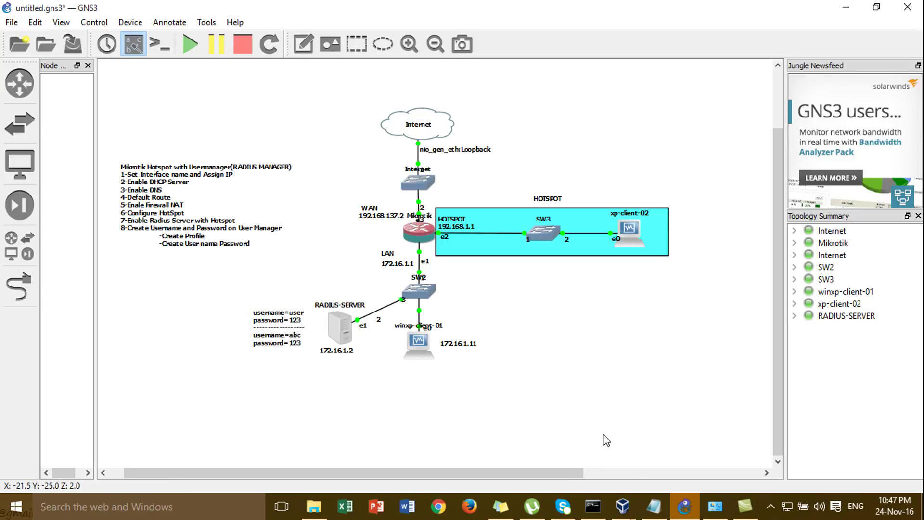
Switch back to the winxp-client-01 VirtualBox window showing the WinBox users list
mouse_move(633, 510)
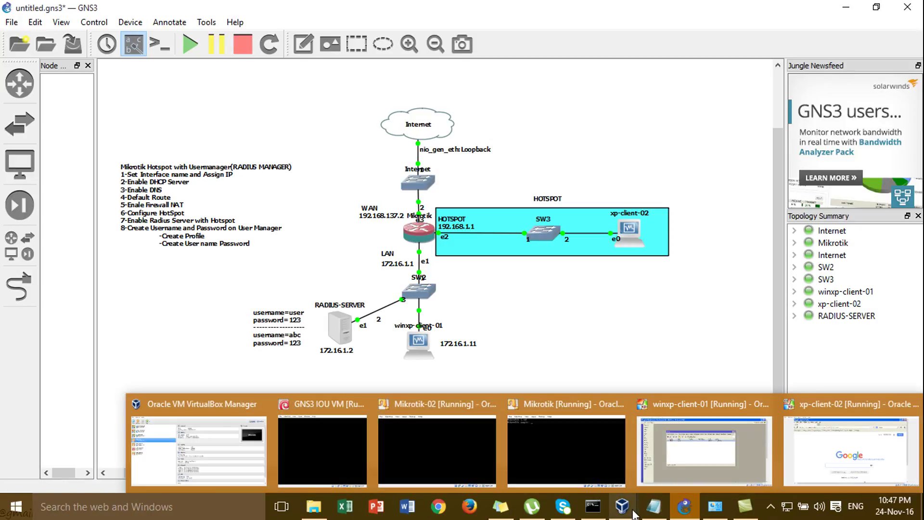
click(657, 424)
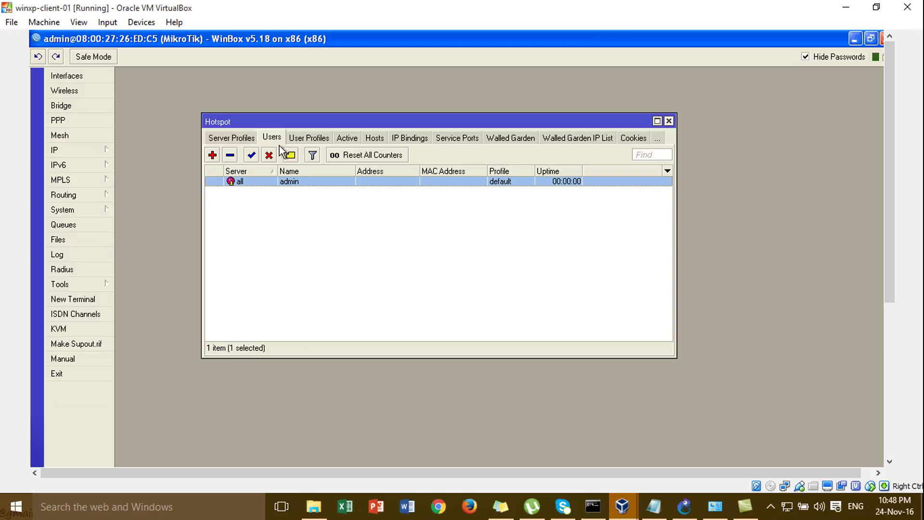
Minimize WinBox, switch to xp-client-02, and close Firefox to clear its desktop
click(855, 38)
mouse_move(621, 508)
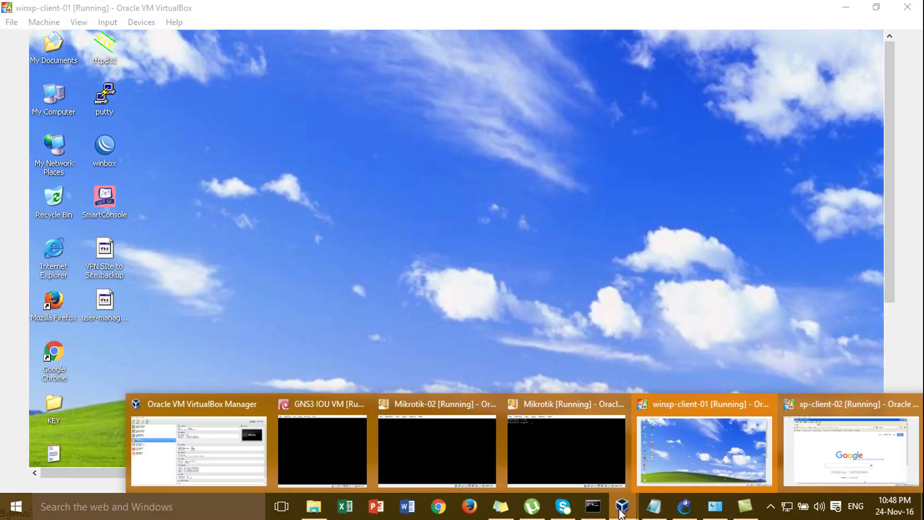
click(857, 435)
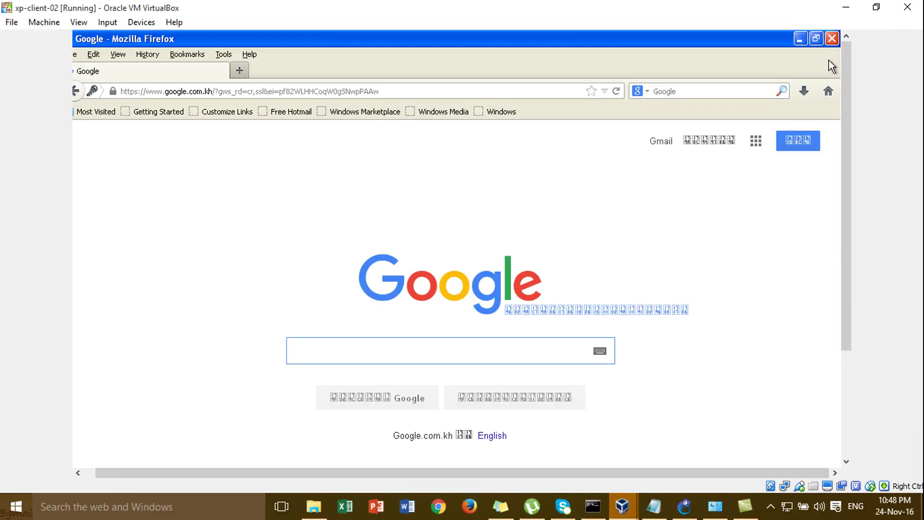
click(832, 38)
right_click(449, 172)
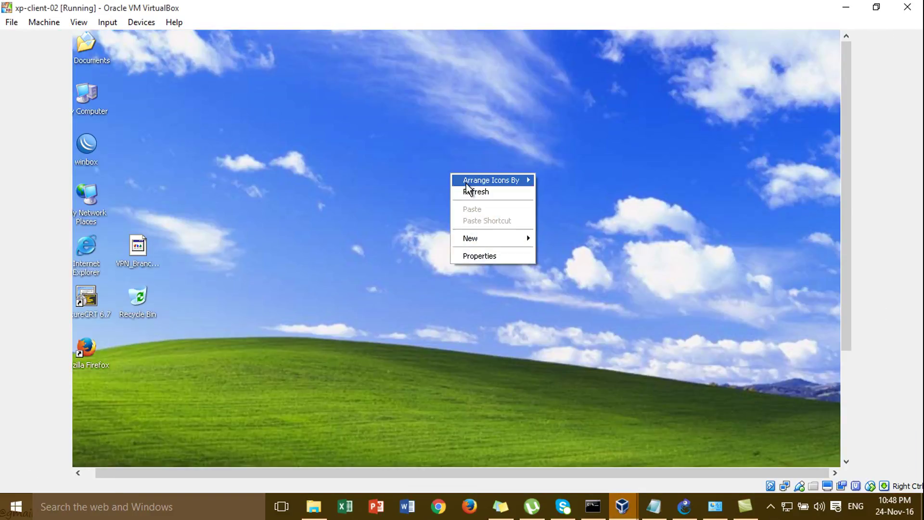
click(469, 192)
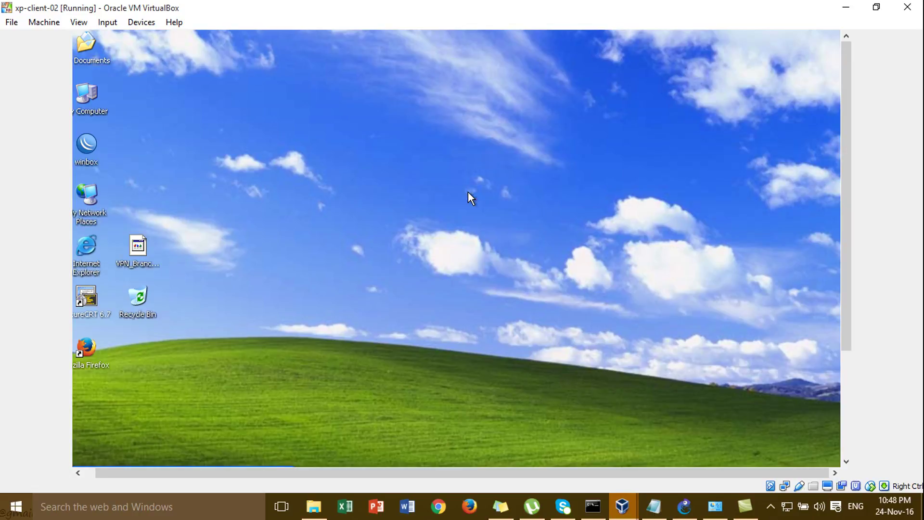
Open Command Prompt and run ipconfig/release to drop the client's address
key(super+r)
text(cmd)
key(Return)
text(c)
key(BackSpace)
text(i)
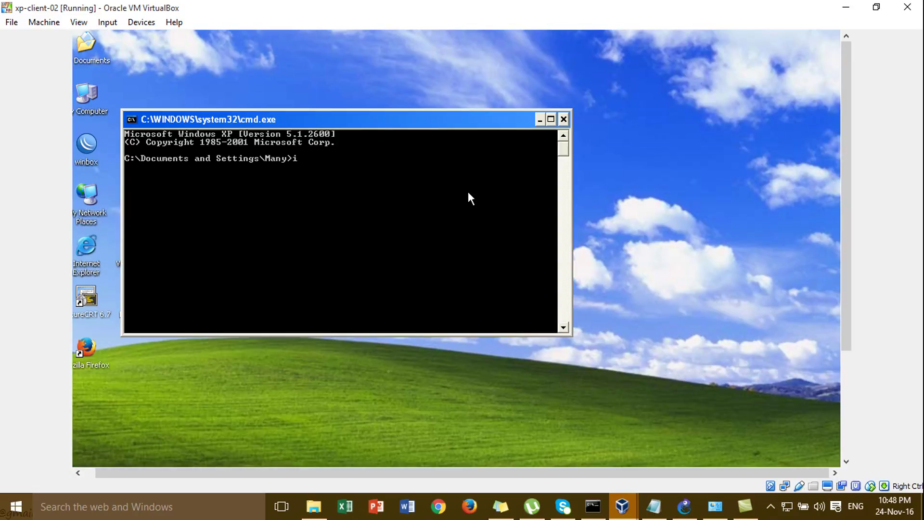
text(pconfig/release)
key(Return)
Run ipconfig/renew, obtaining 192.168.1.253 with gateway 192.168.1.1
key(Up)
key(BackSpace)
key(BackSpace)
key(BackSpace)
key(BackSpace)
key(BackSpace)
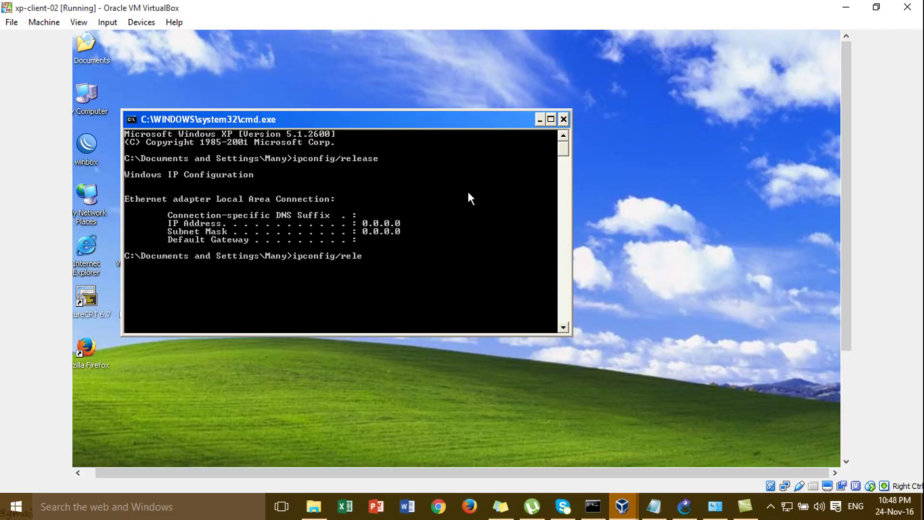
text(new)
key(Return)
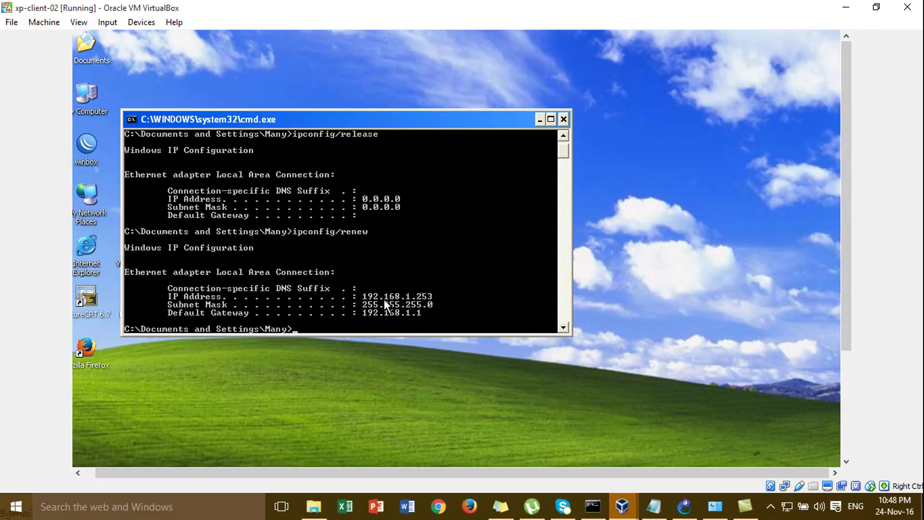
From C:\, run ping google.com -t, which returns Destination net unreachable from 192.168.1.1
text(cd\)
key(Return)
key(Return)
text(ping google)
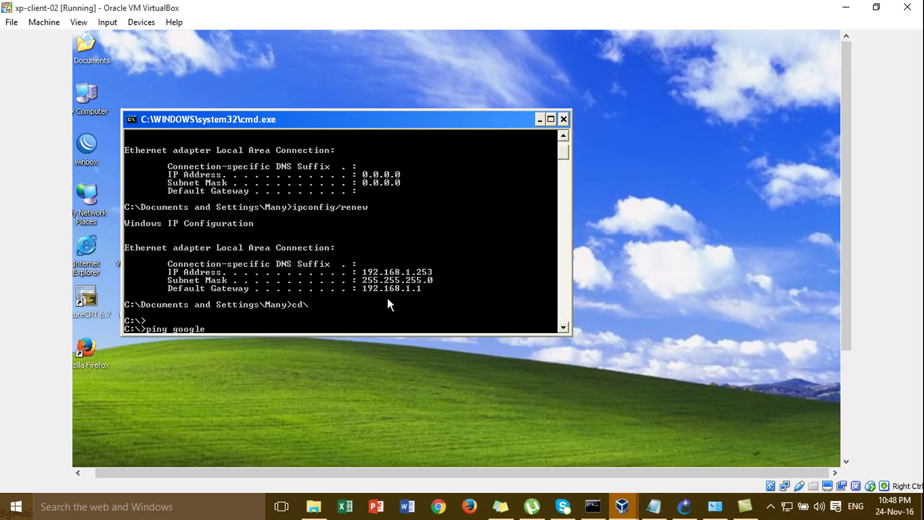
text(.com -t)
key(Return)
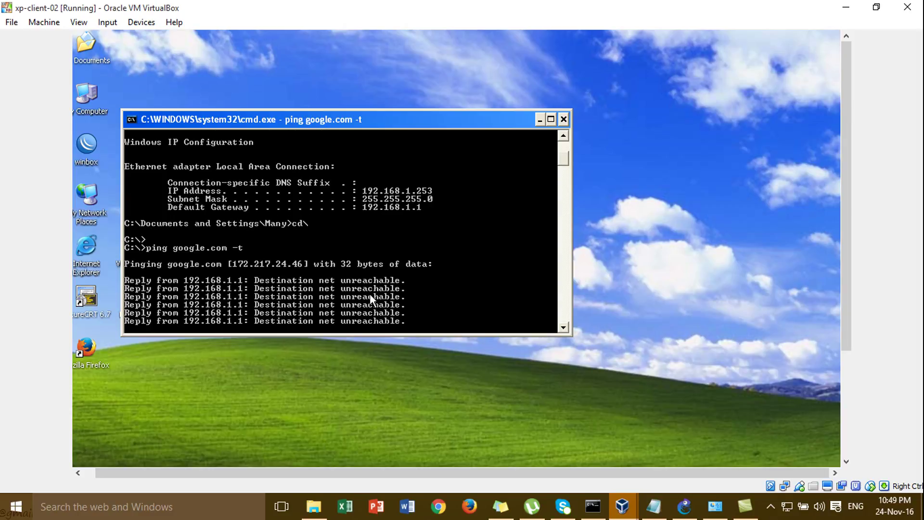
drag(410, 123, 648, 47)
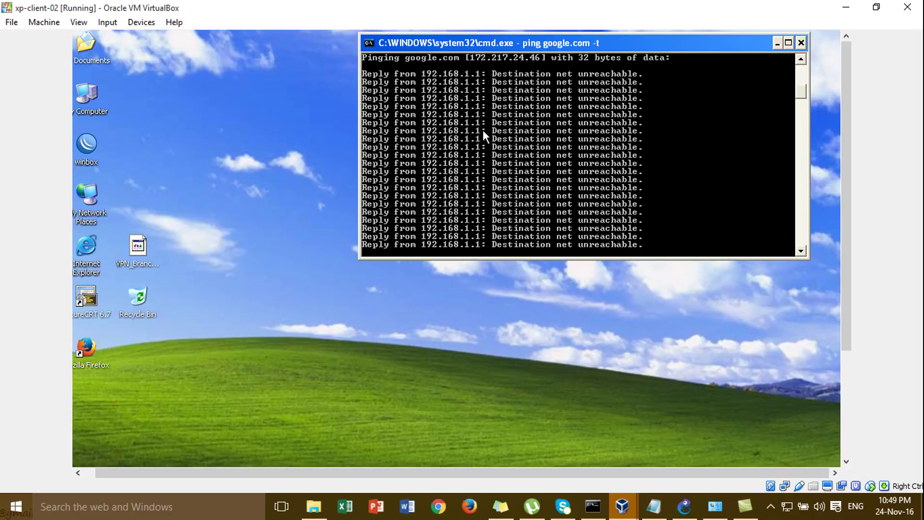
double_click(92, 345)
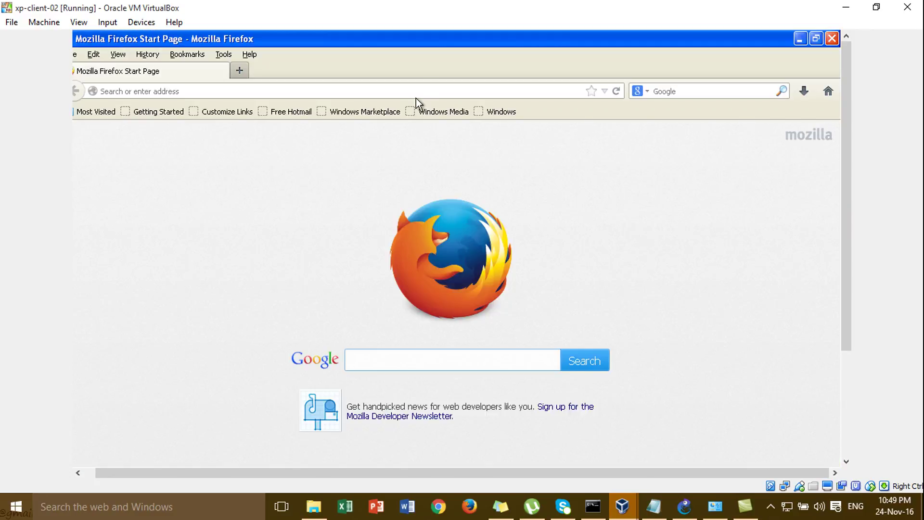
Browse to google.com in a restored Firefox window, landing on the 192.168.1.1 hotspot login page
click(433, 85)
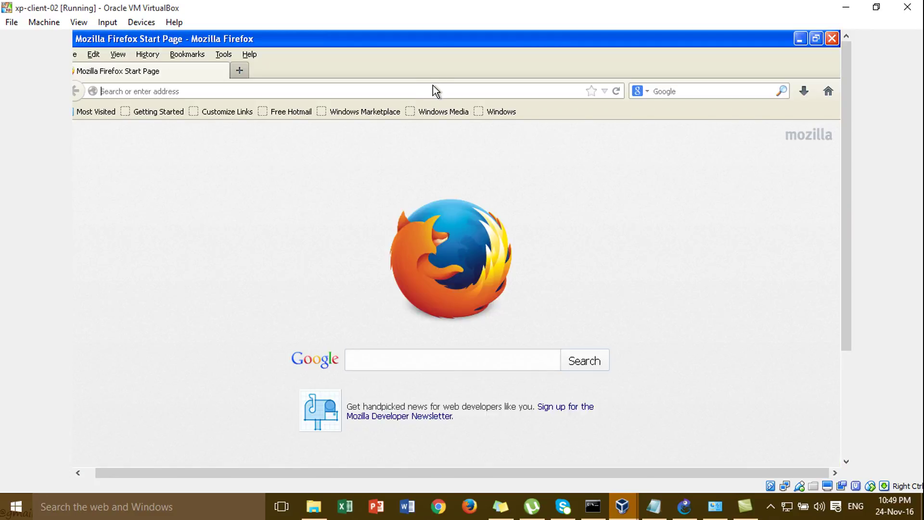
click(816, 38)
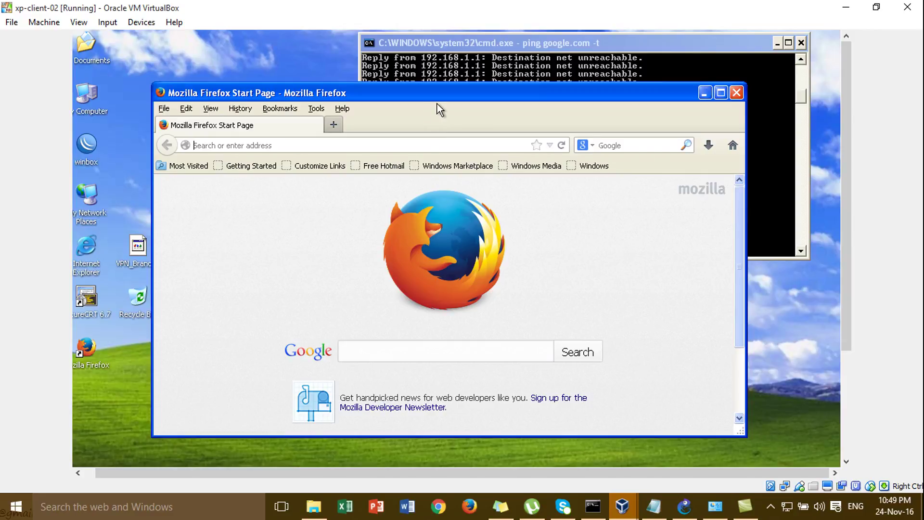
drag(432, 100, 431, 129)
text(google.com/)
key(Return)
drag(391, 120, 373, 49)
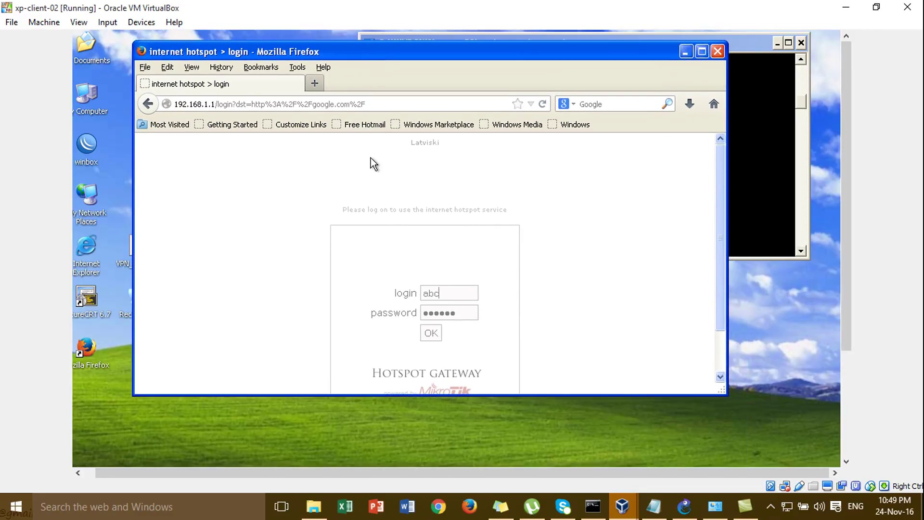
Clear the prefilled login and password fields and enlarge the window to show the login box
click(447, 292)
key(BackSpace)
key(BackSpace)
key(BackSpace)
click(464, 312)
key(BackSpace)
key(BackSpace)
key(BackSpace)
key(BackSpace)
key(BackSpace)
key(BackSpace)
drag(446, 394, 450, 451)
click(459, 301)
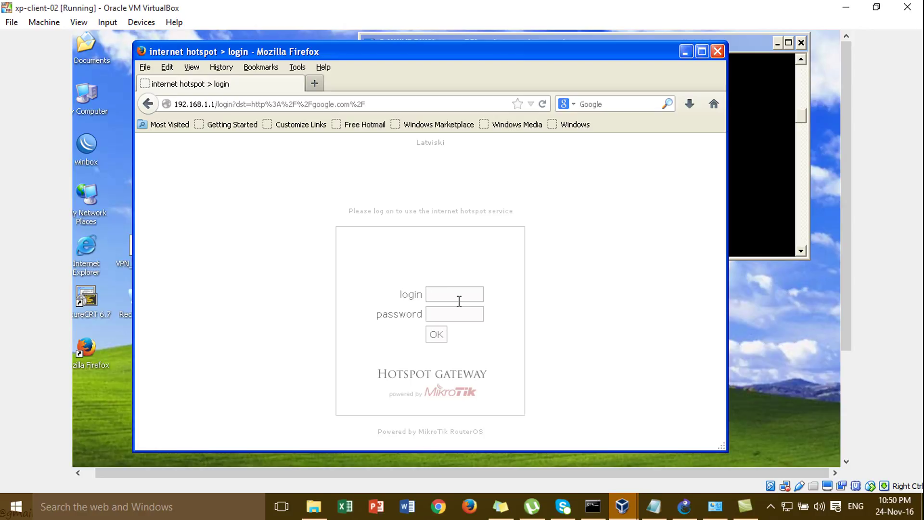
Log in to the hotspot with the user's credentials, decline saving the password, and view the ping replies
text(adminadmin)
click(438, 333)
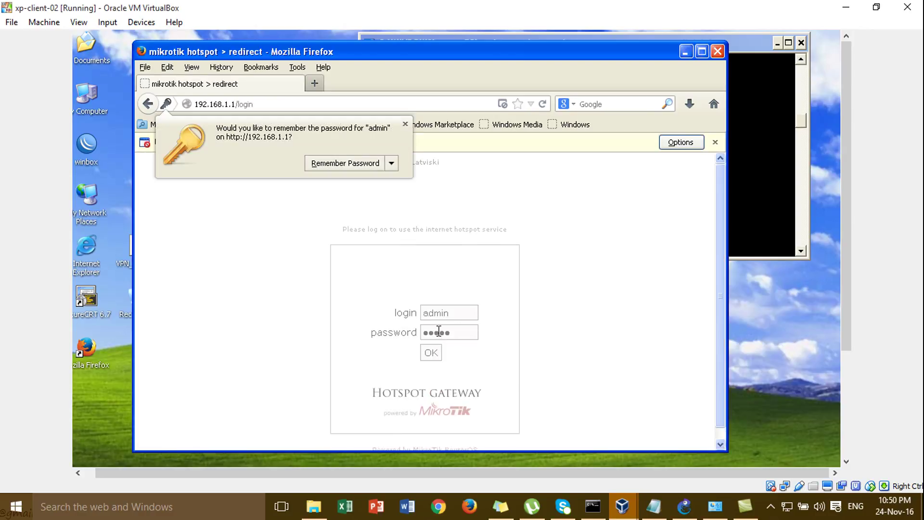
click(405, 124)
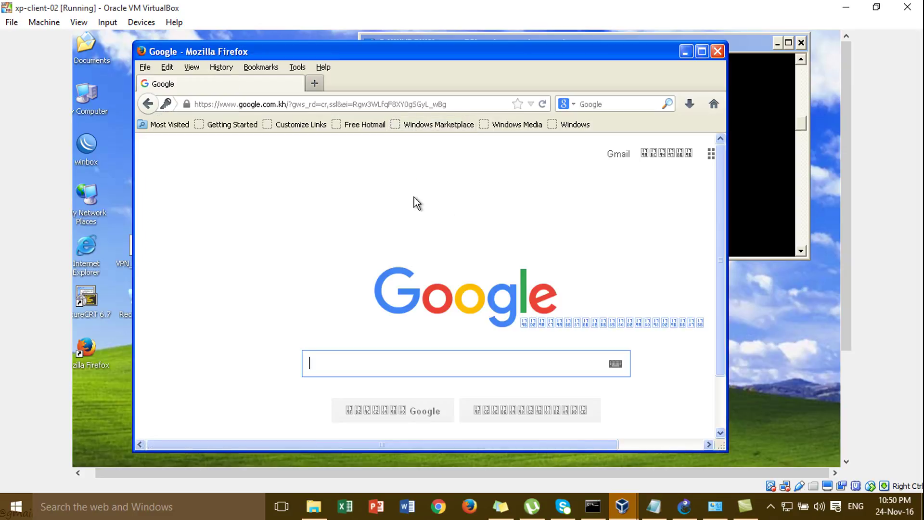
click(746, 154)
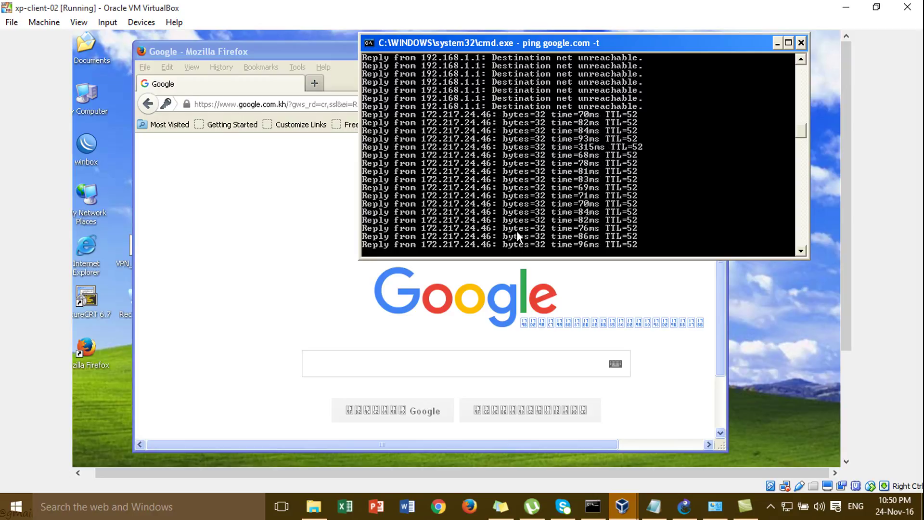
Trim the browser's web address, then close both Firefox and the ping Command Prompt window
click(241, 221)
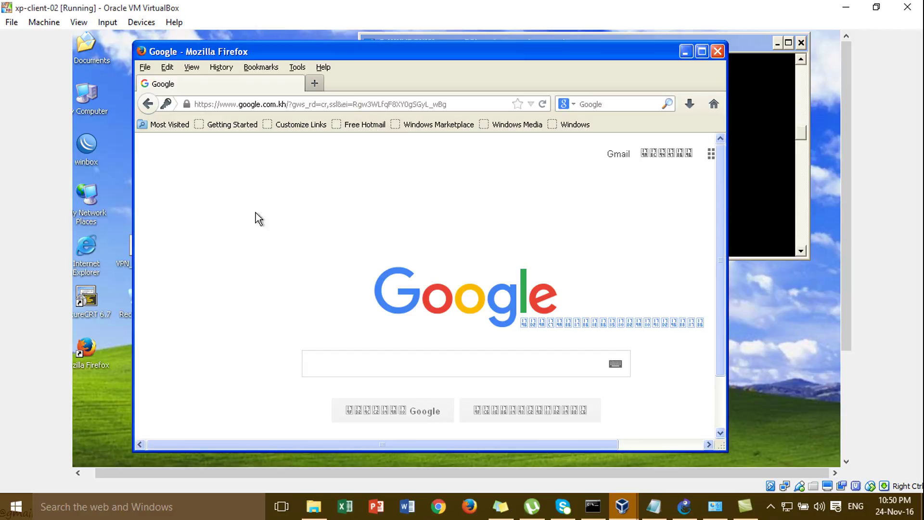
click(480, 109)
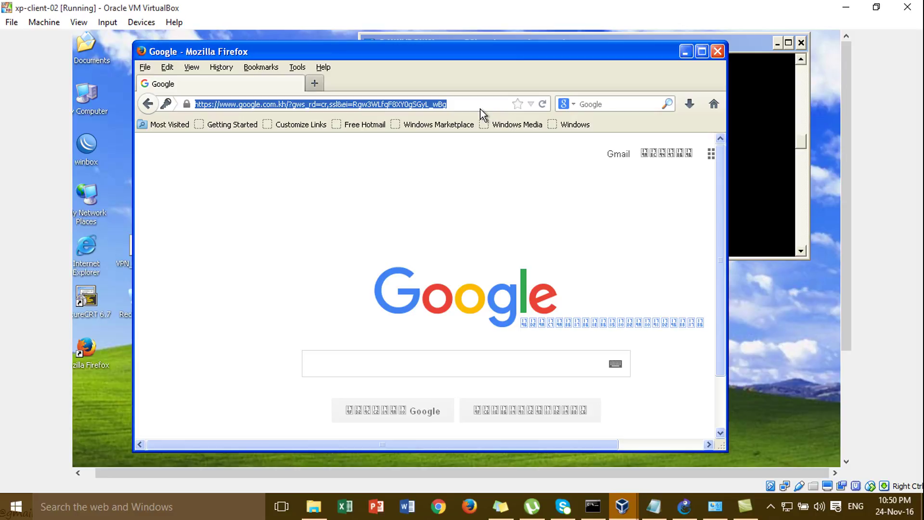
click(477, 102)
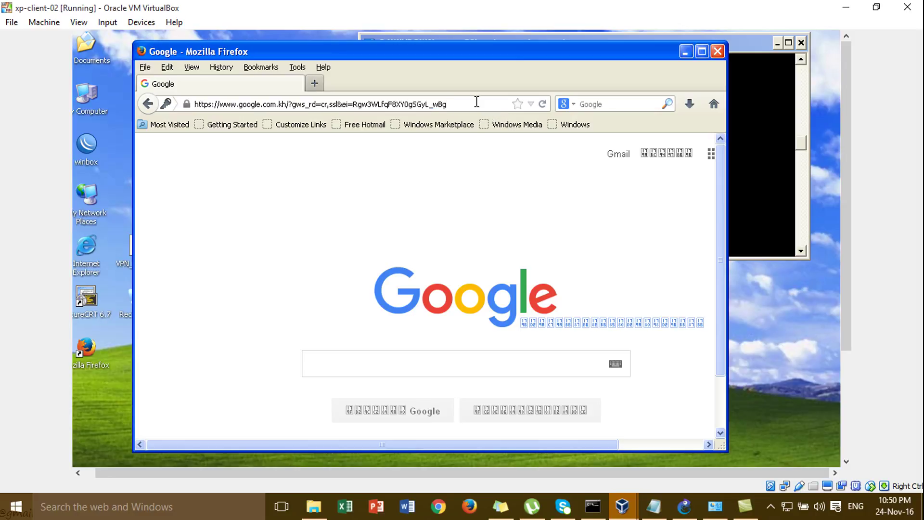
key(BackSpace)
key(BackSpace)
key(BackSpace)
key(BackSpace)
key(BackSpace)
key(BackSpace)
key(BackSpace)
key(BackSpace)
key(BackSpace)
key(BackSpace)
key(BackSpace)
key(BackSpace)
key(BackSpace)
key(BackSpace)
key(BackSpace)
key(BackSpace)
key(BackSpace)
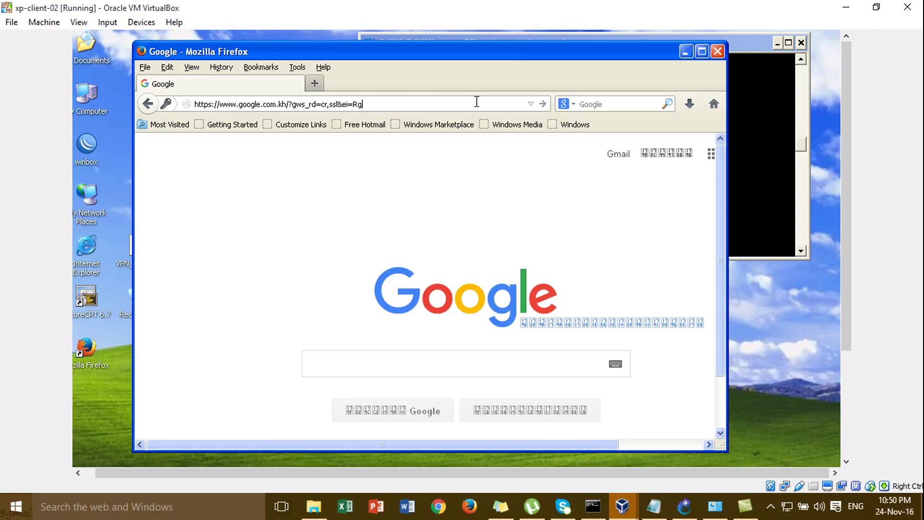
key(BackSpace)
key(BackSpace)
key(BackSpace)
key(BackSpace)
key(BackSpace)
key(BackSpace)
key(BackSpace)
key(BackSpace)
click(717, 51)
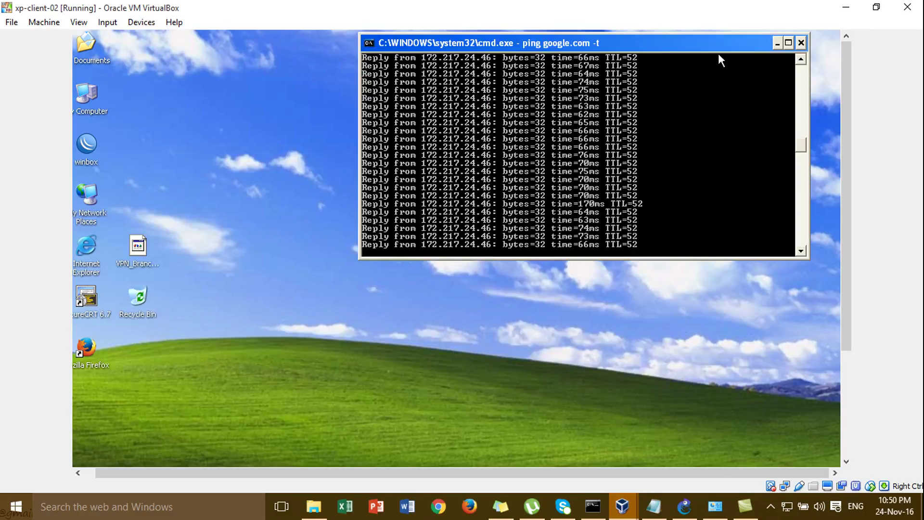
click(801, 43)
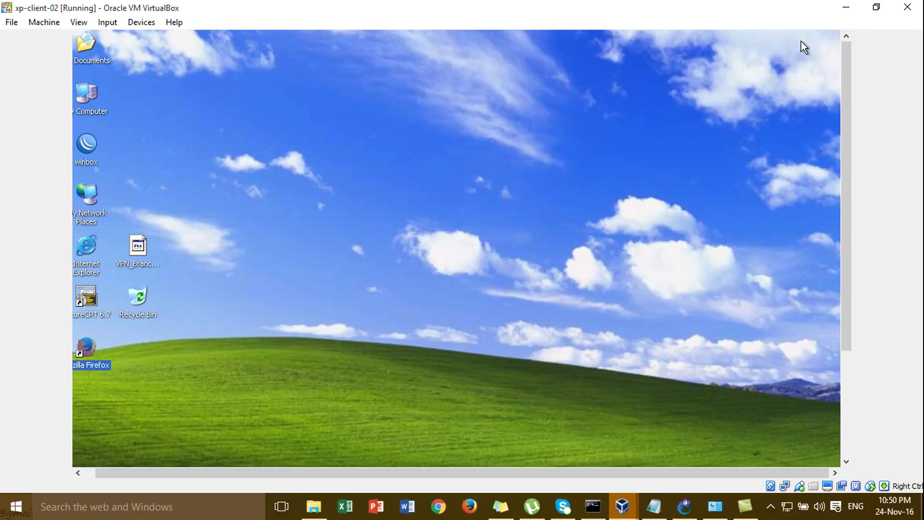
Look over the GNS3 lab topology, then switch to the winxp-client-01 virtual machine
click(685, 505)
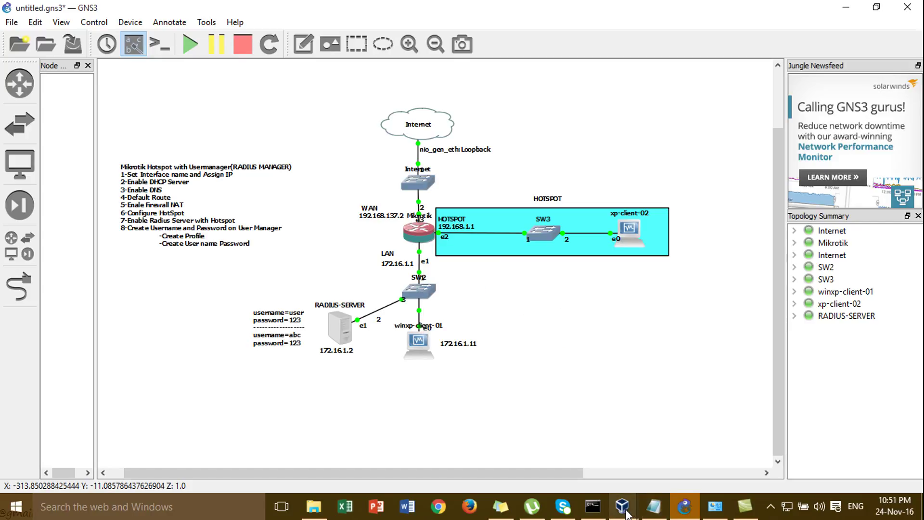
mouse_move(625, 514)
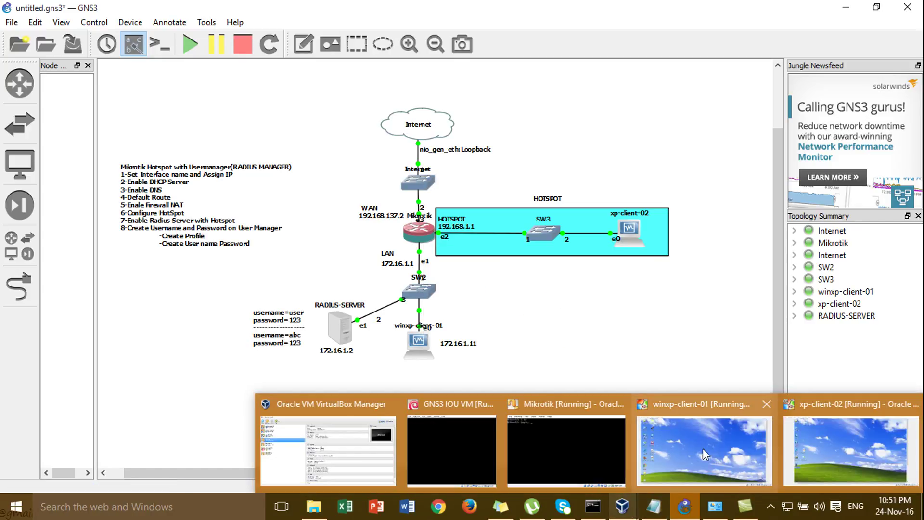
click(703, 448)
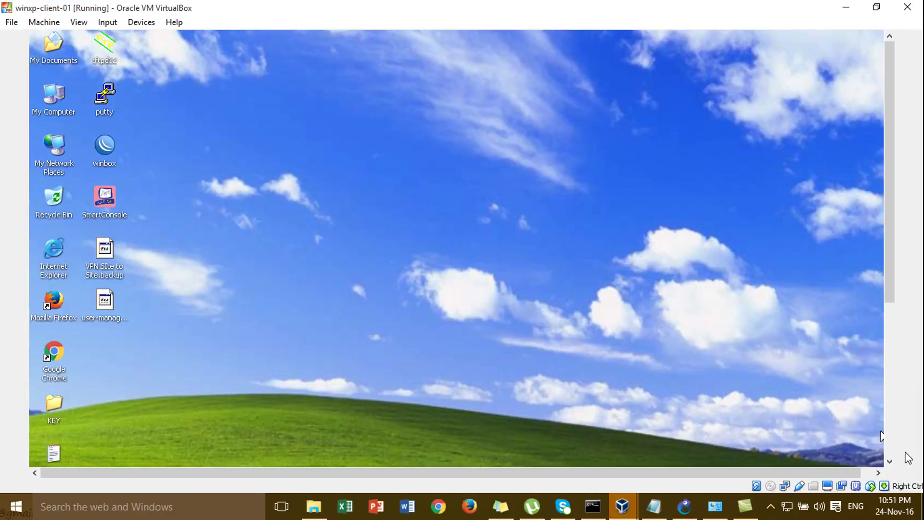
Restore the minimized WinBox router session and close its Hotspot window
click(891, 439)
click(154, 457)
click(890, 111)
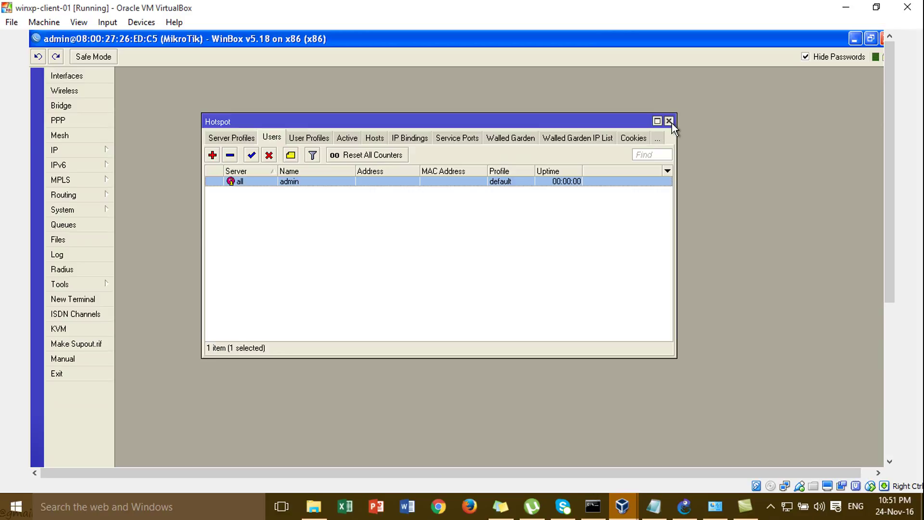
click(671, 123)
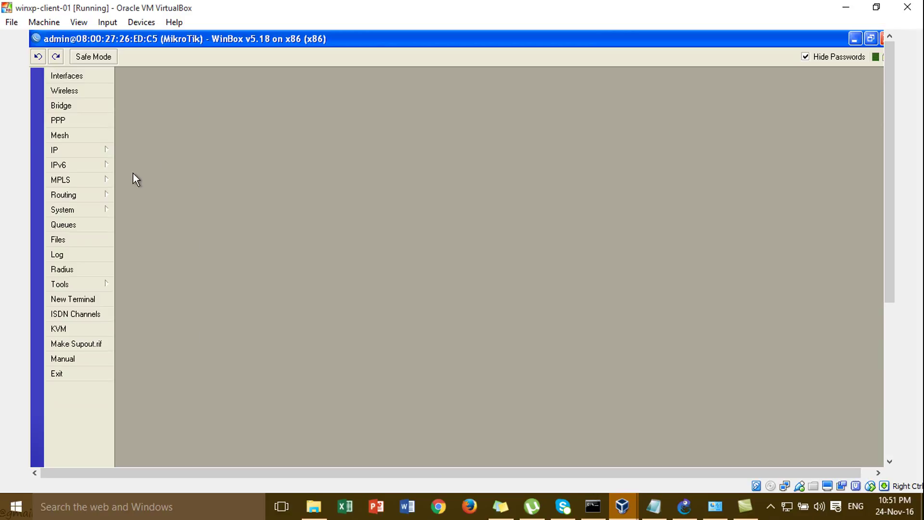
Glance at the GNS3 lab topology, then return to the winxp-client-01 VM
click(684, 506)
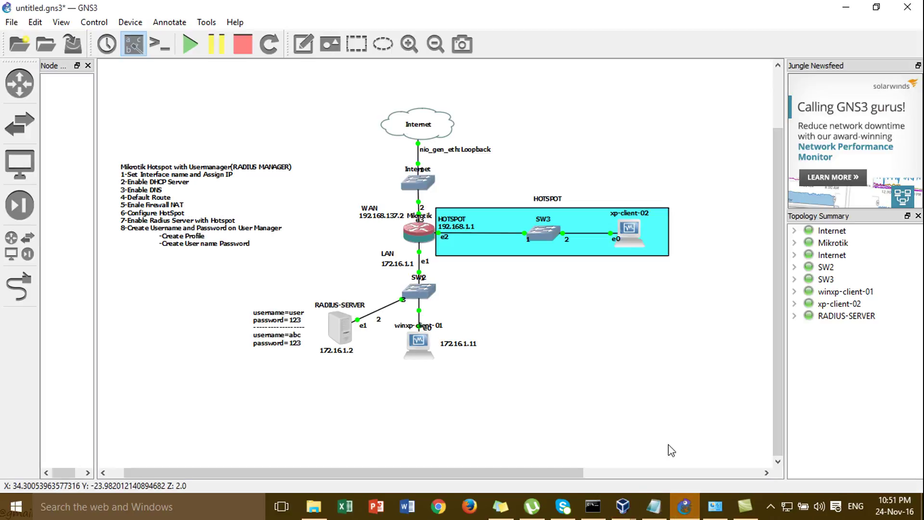
mouse_move(623, 506)
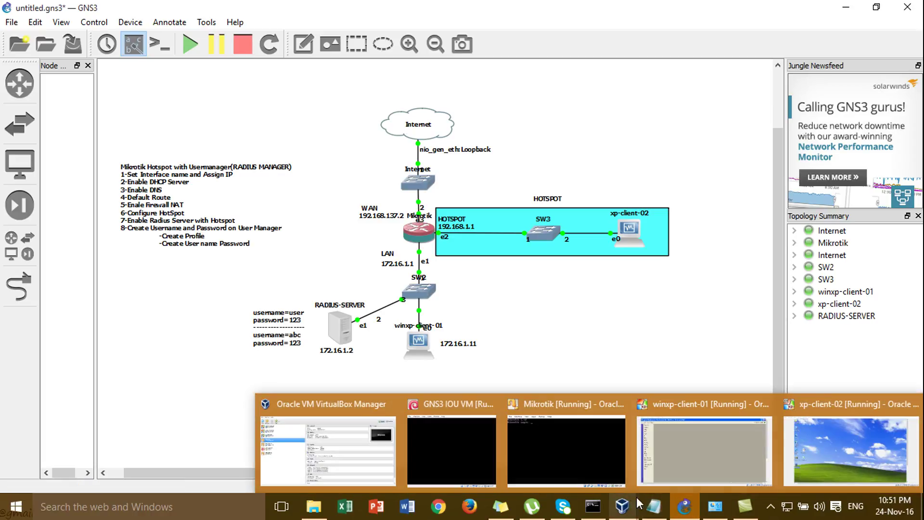
click(705, 452)
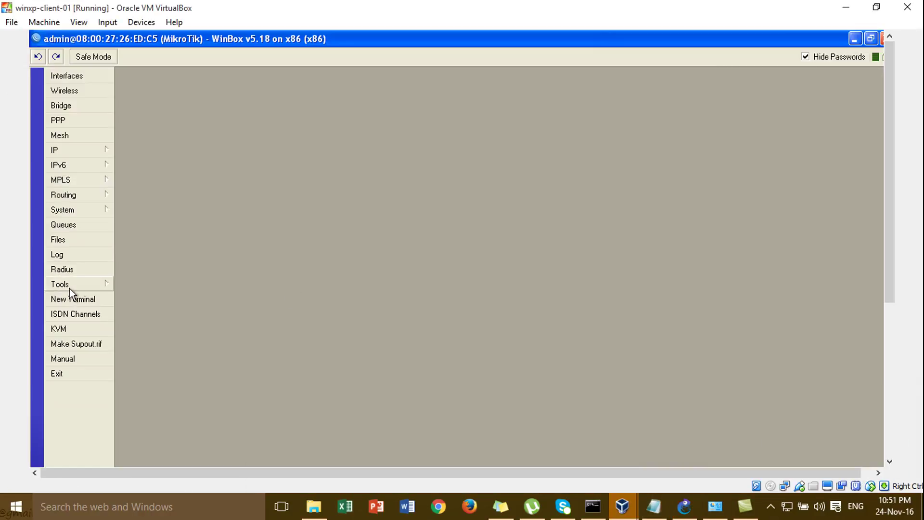
Open the RADIUS server list and start a new server entry
click(78, 271)
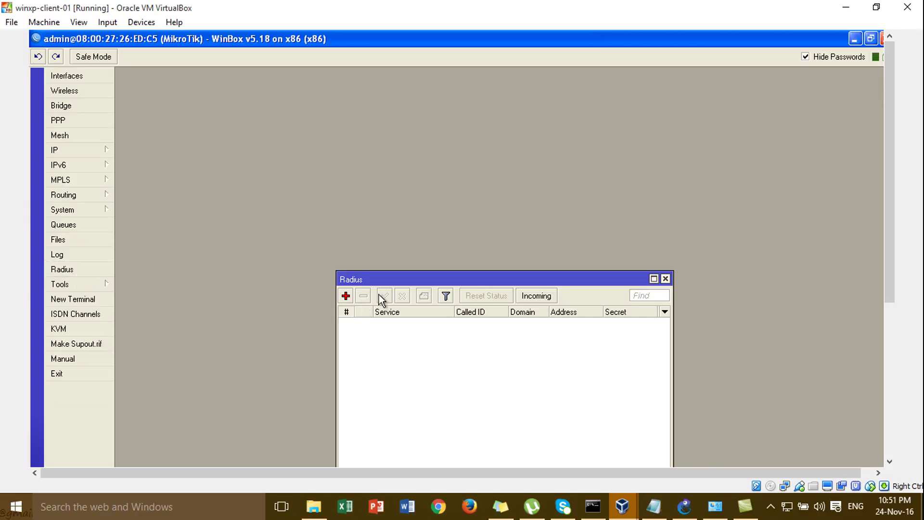
drag(398, 282, 342, 113)
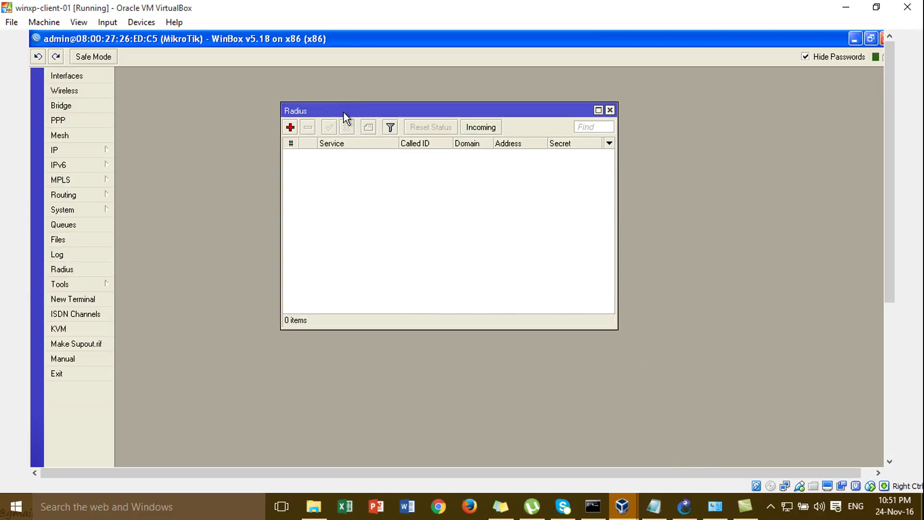
click(290, 127)
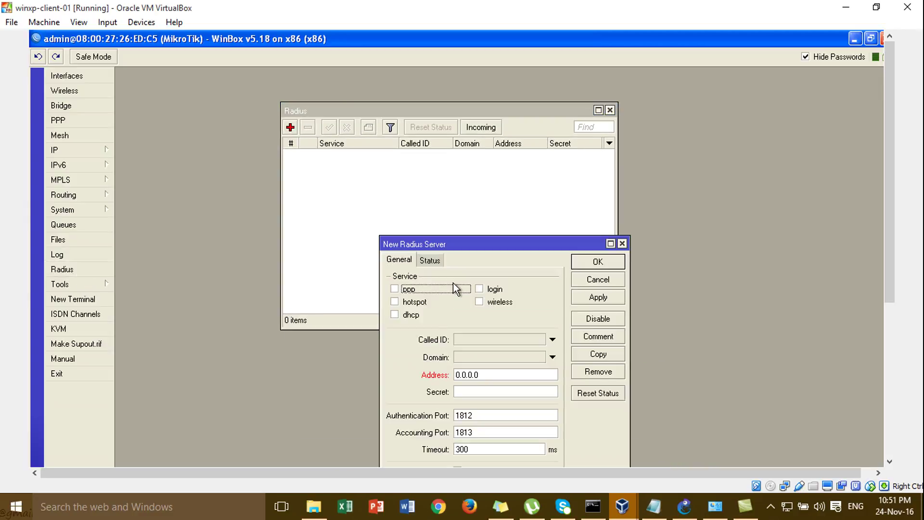
drag(472, 243, 442, 108)
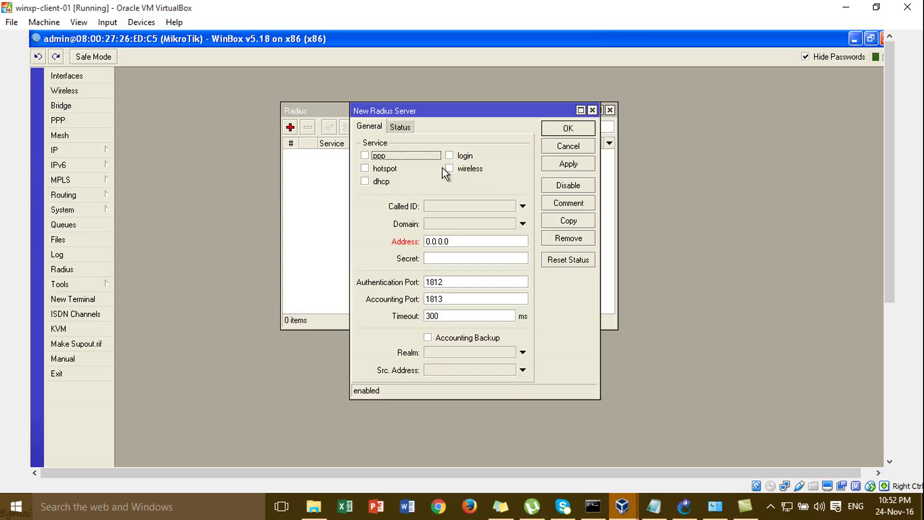
Enable the entry for hotspot and set its address to 172.16.1.2, confirmed from GNS3
click(389, 172)
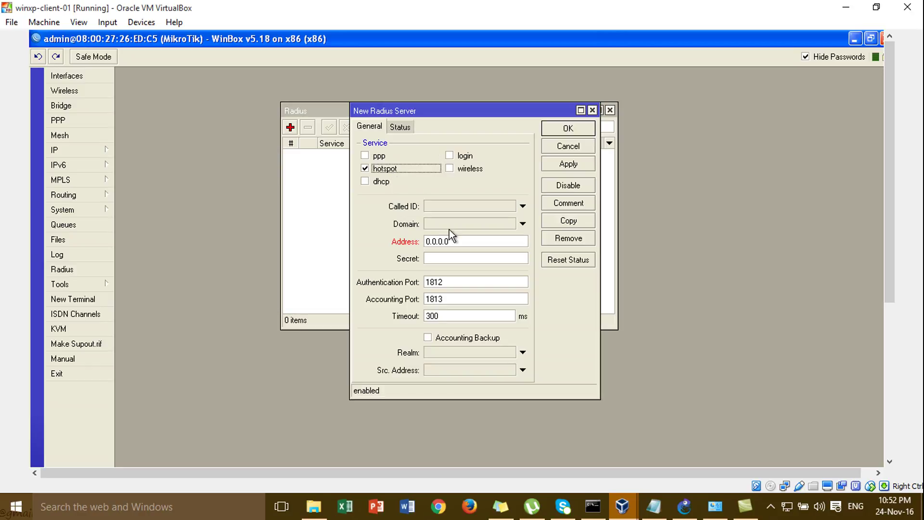
click(476, 242)
double_click(476, 245)
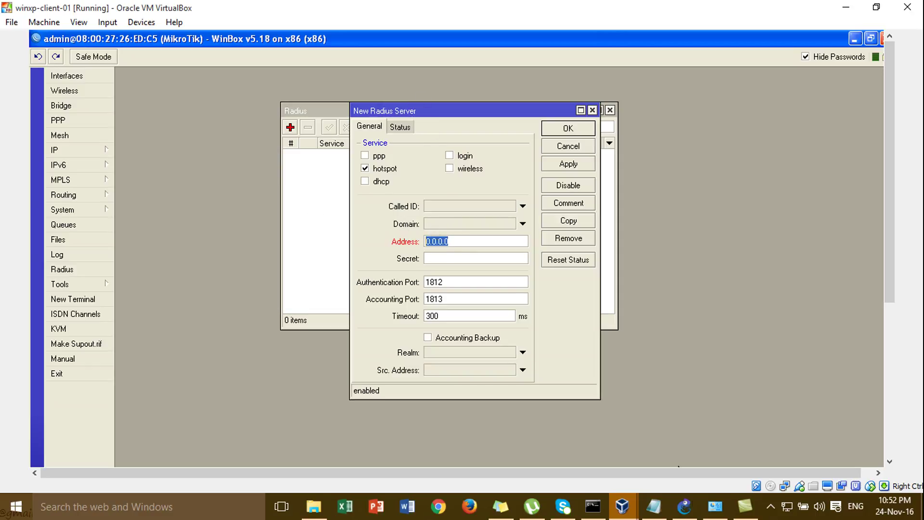
click(684, 508)
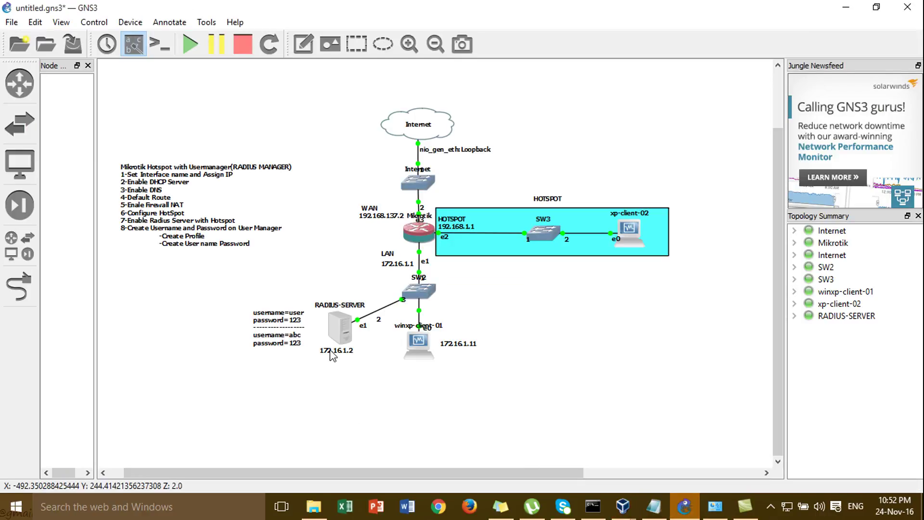
click(632, 511)
click(690, 451)
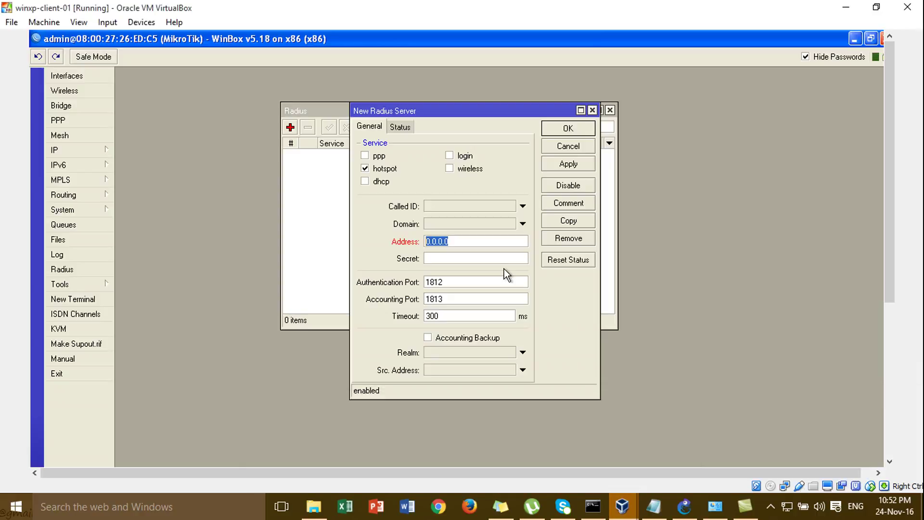
text(172.16.1.2)
Enter the shared secret with passwords shown, and apply the server with ports 1812/1813
click(500, 259)
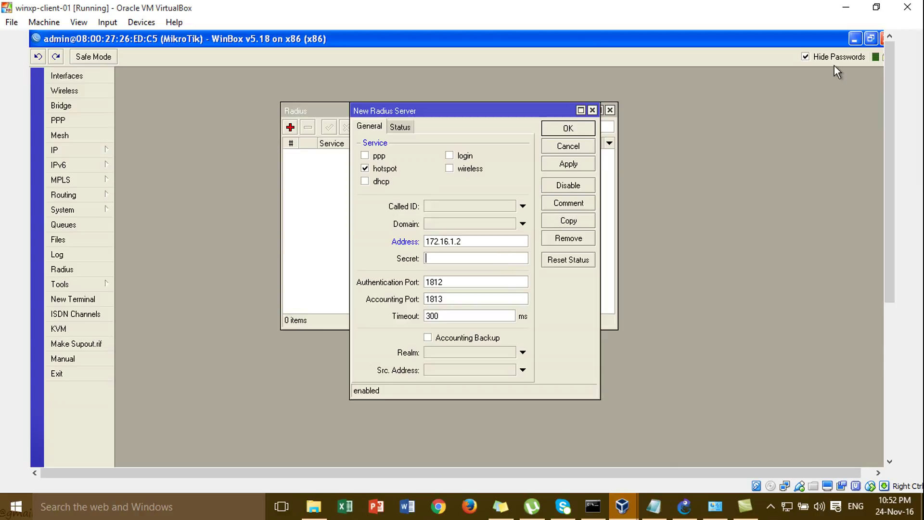
click(806, 57)
text(123)
drag(456, 398, 454, 394)
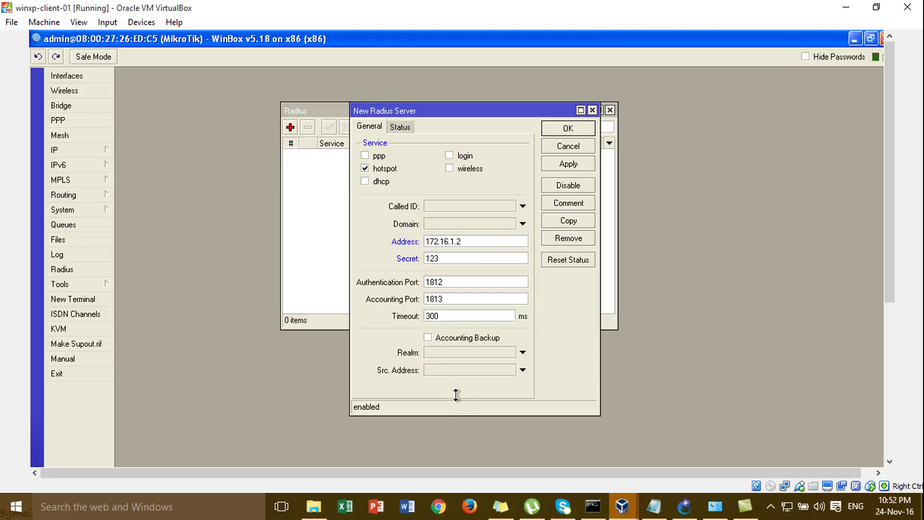
drag(464, 241, 322, 222)
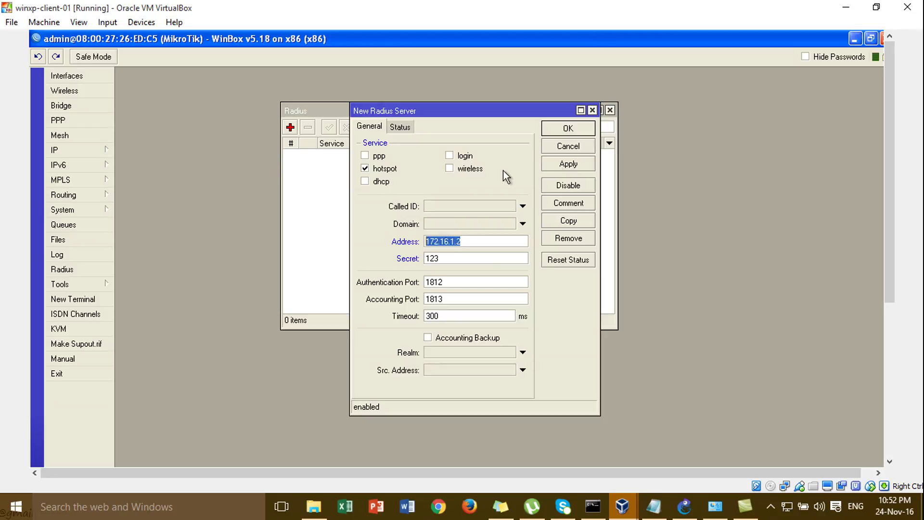
click(575, 166)
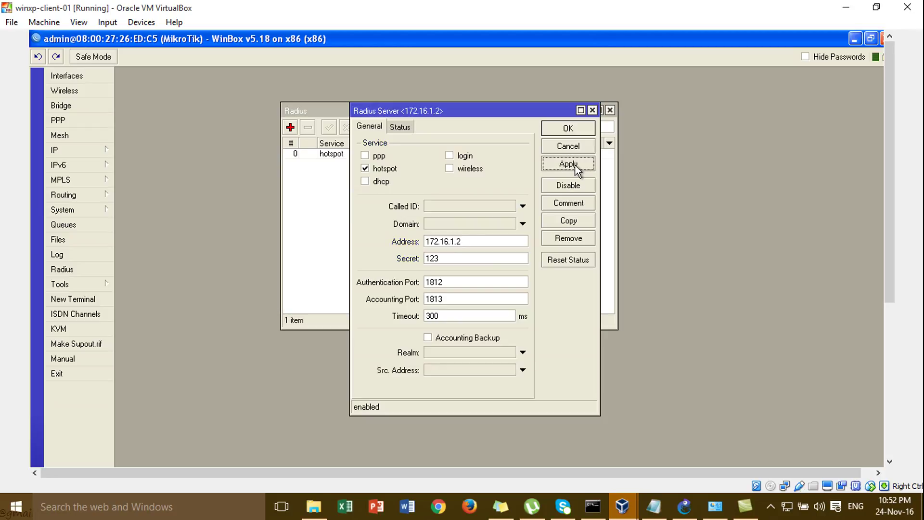
Save the server entry, accept incoming RADIUS on port 1700, and close the Radius windows
click(569, 130)
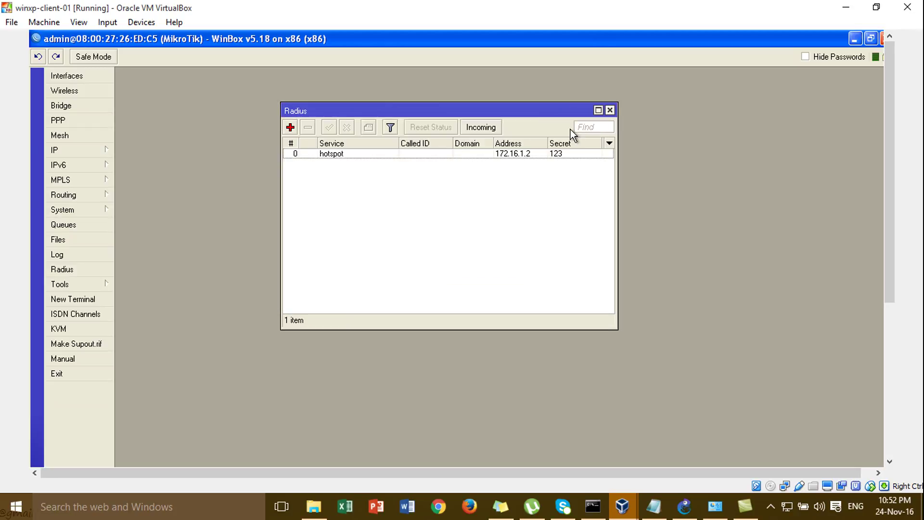
click(490, 130)
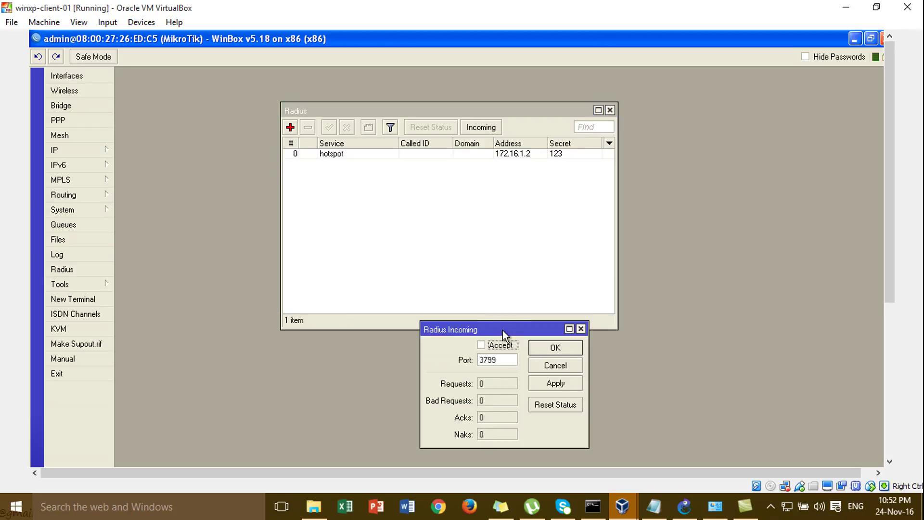
drag(503, 332, 496, 175)
click(485, 188)
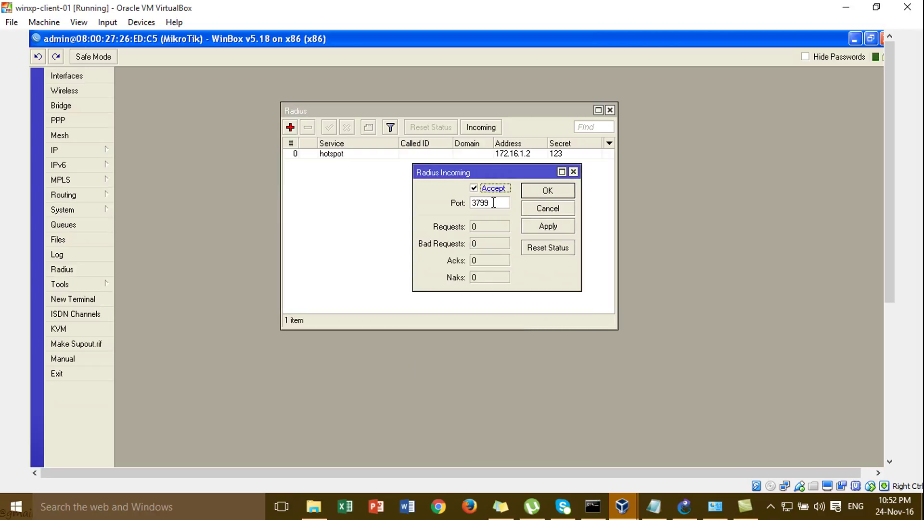
double_click(492, 202)
text(1)
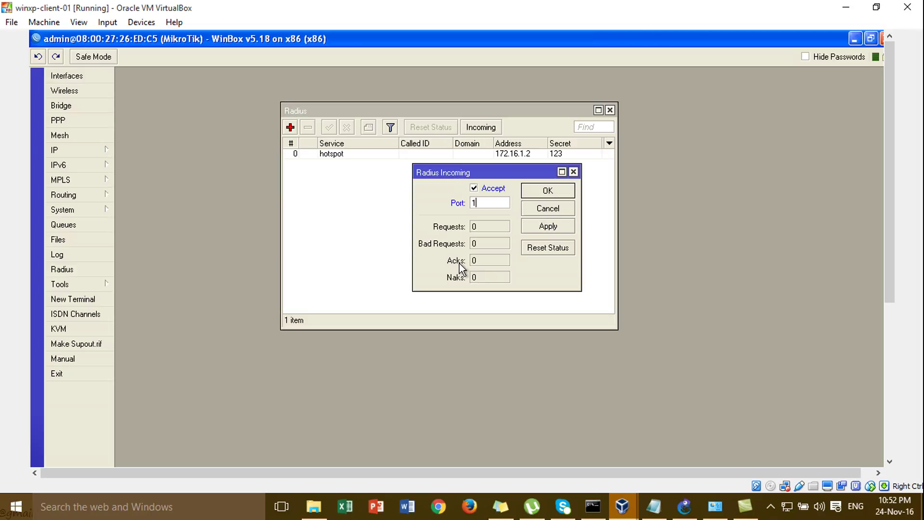
text(700)
double_click(496, 201)
click(540, 222)
click(551, 195)
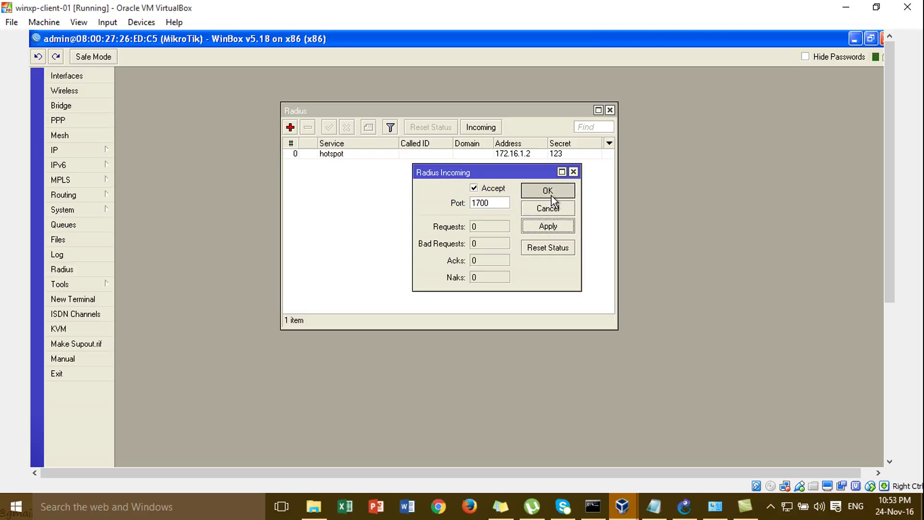
click(610, 110)
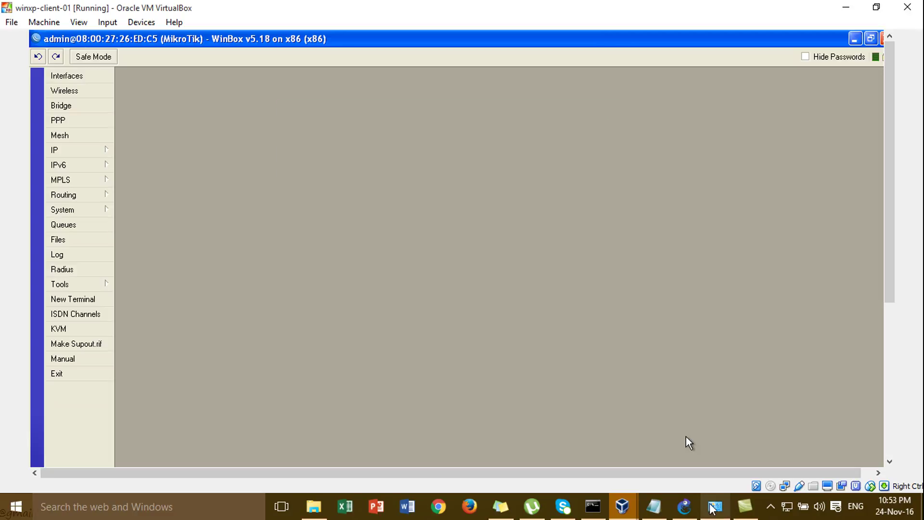
Return to WinBox and open hotspot server profile hsprof1 from IP > Hotspot > Server Profiles
click(685, 509)
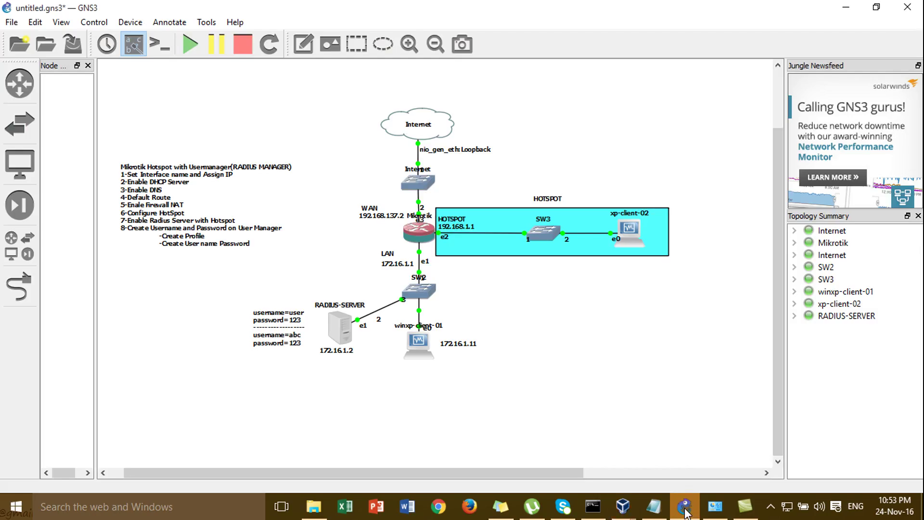
click(685, 511)
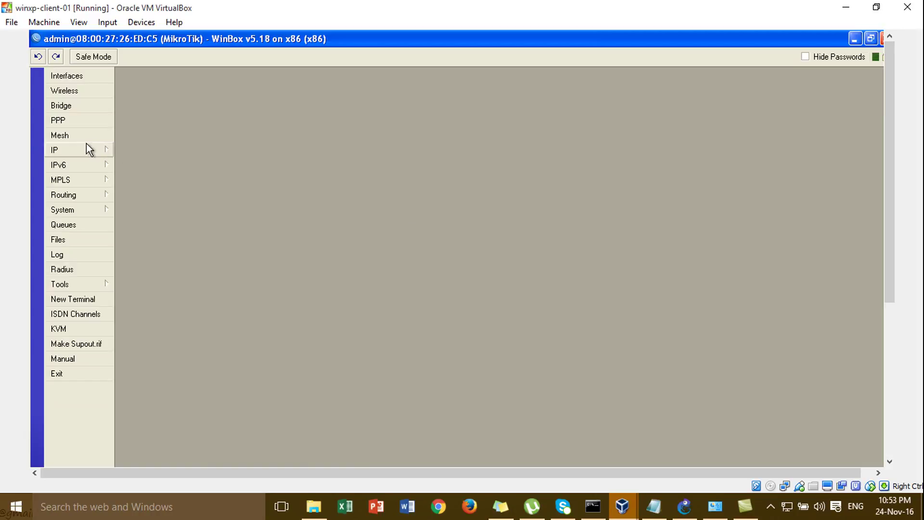
click(89, 147)
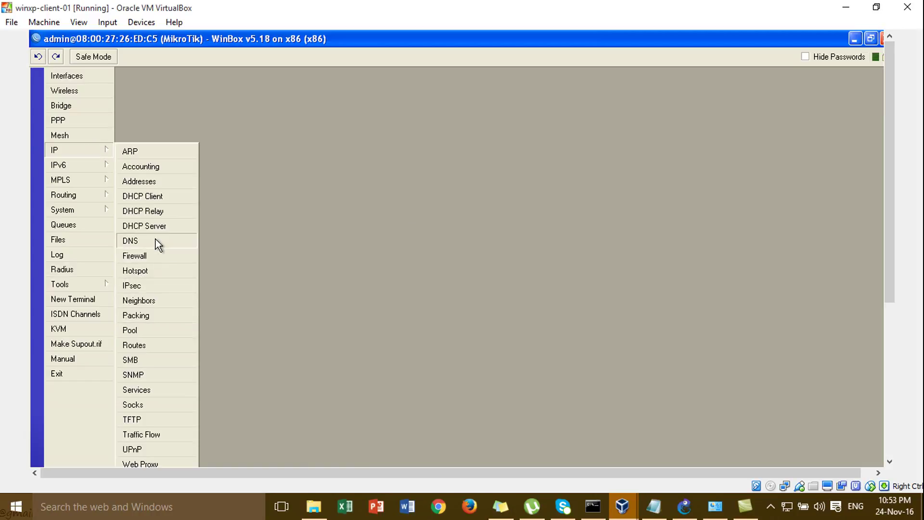
click(151, 272)
click(247, 139)
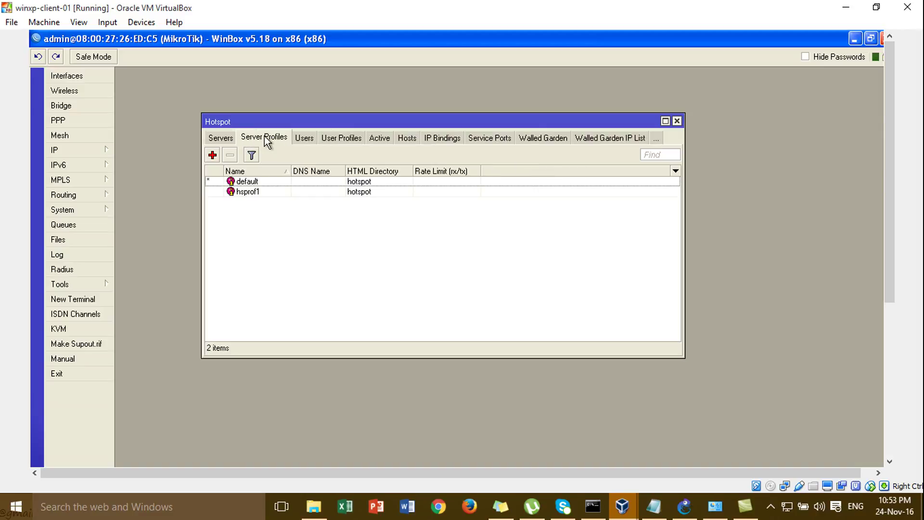
double_click(258, 193)
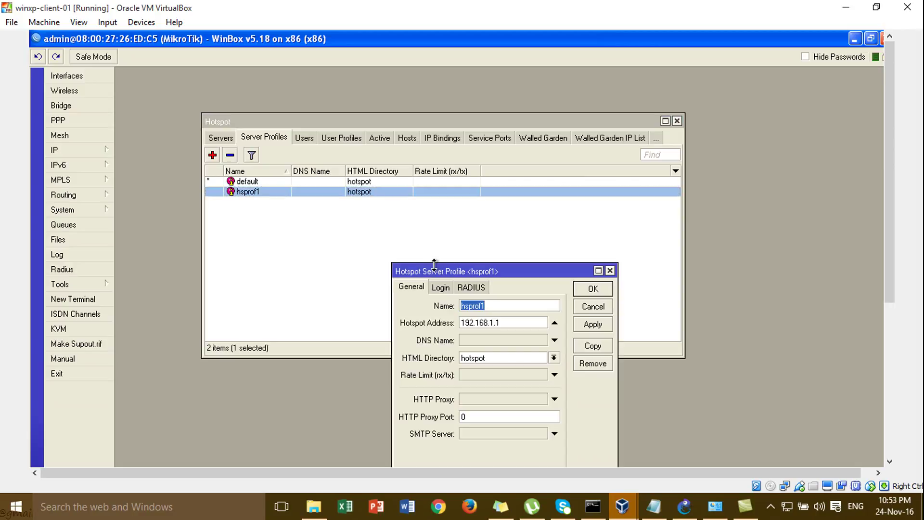
Turn off cookie login and enable Use RADIUS in hsprof1, then apply and save
drag(435, 269, 401, 138)
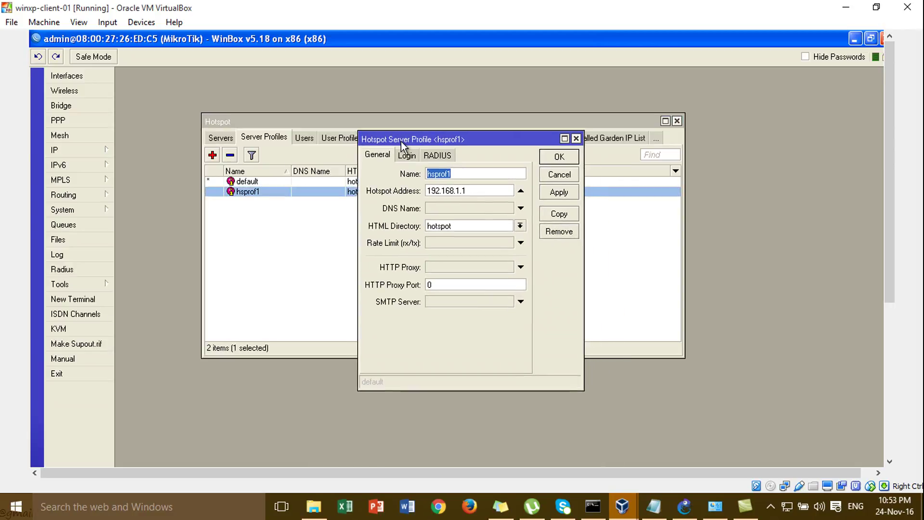
click(407, 158)
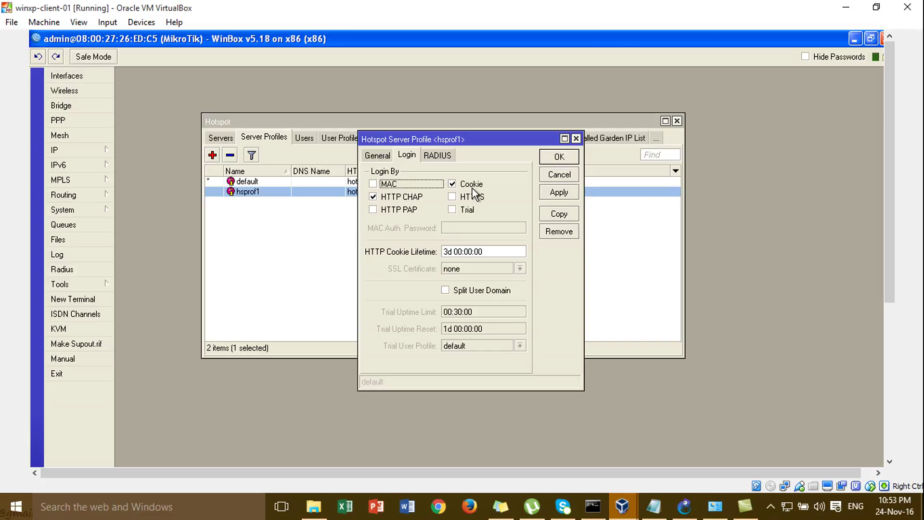
click(471, 186)
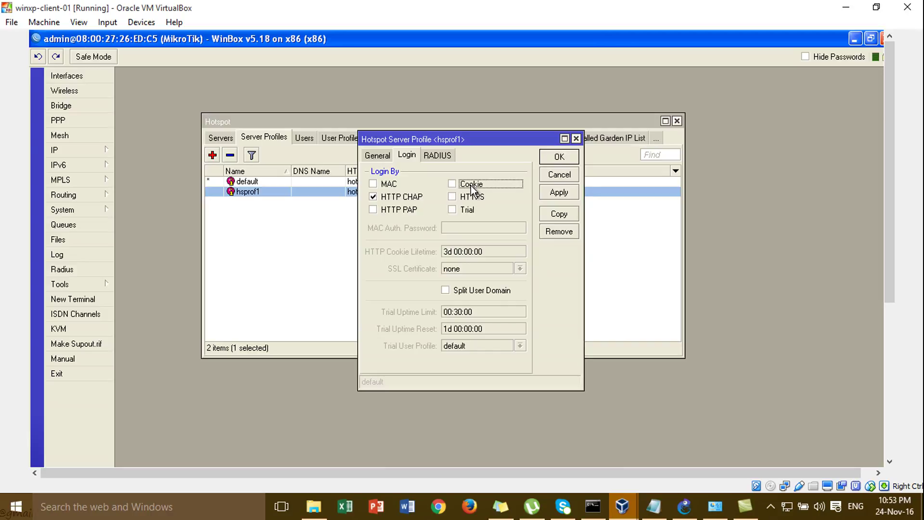
click(444, 155)
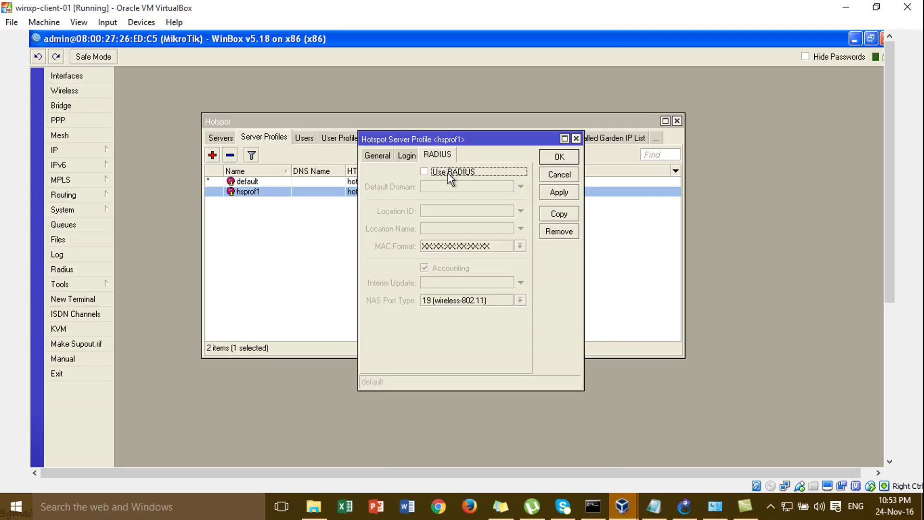
click(448, 172)
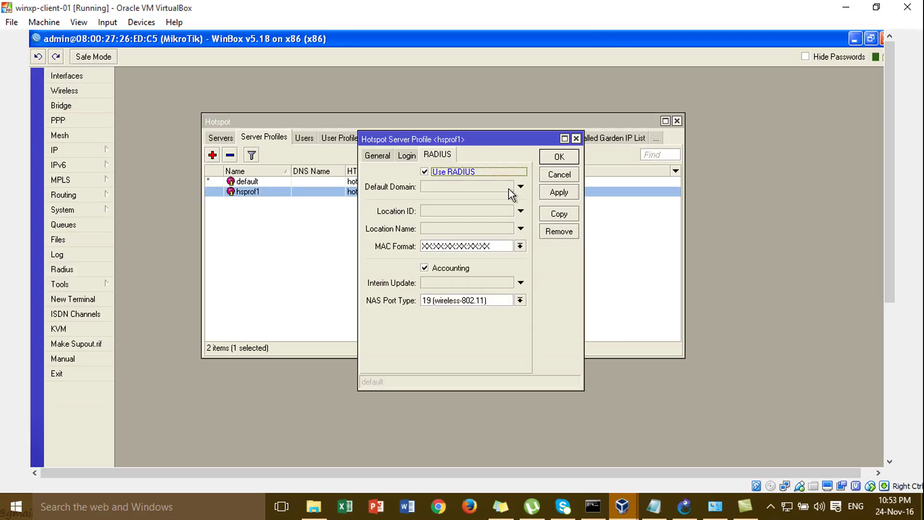
click(547, 194)
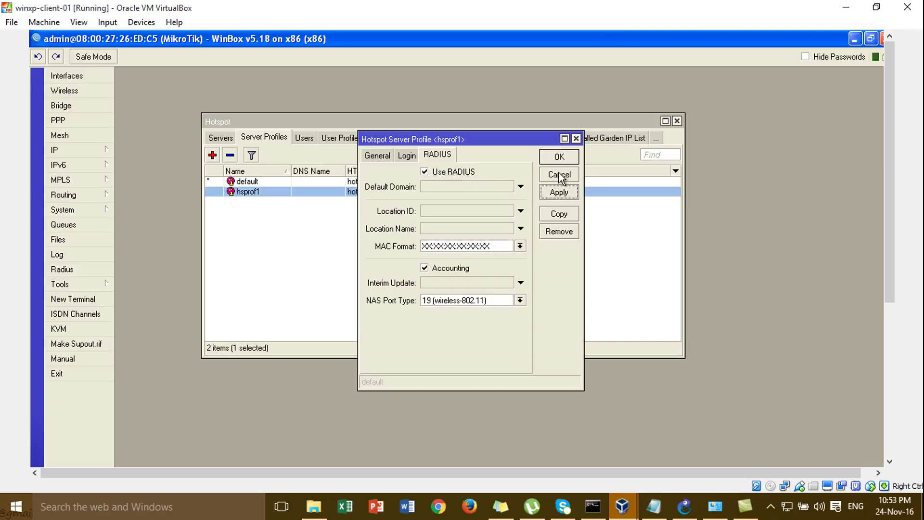
click(560, 158)
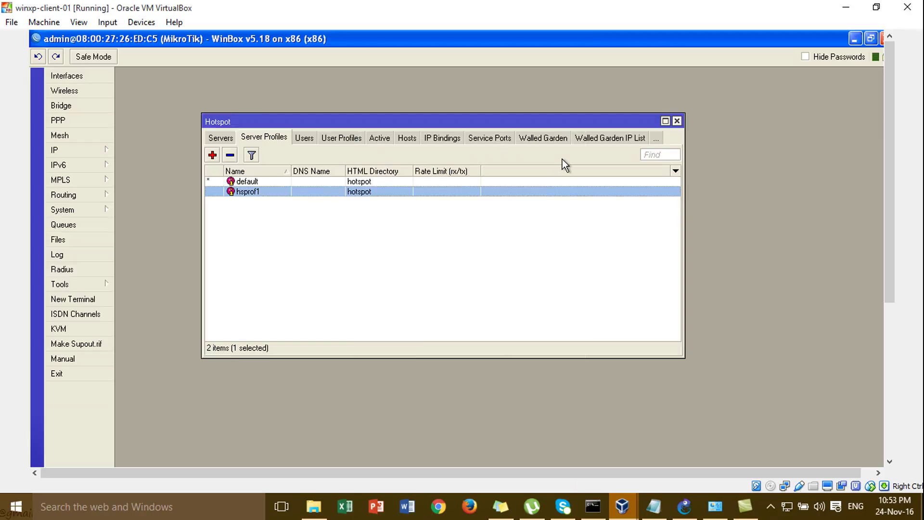
Bring up GNS3 and view the info for the RADIUS-SERVER and winxp-client-01 nodes
click(692, 516)
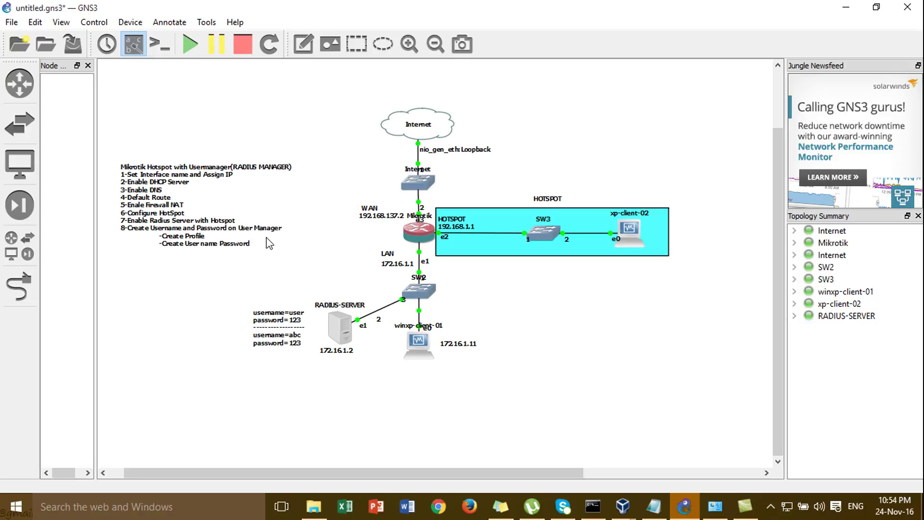
mouse_move(341, 321)
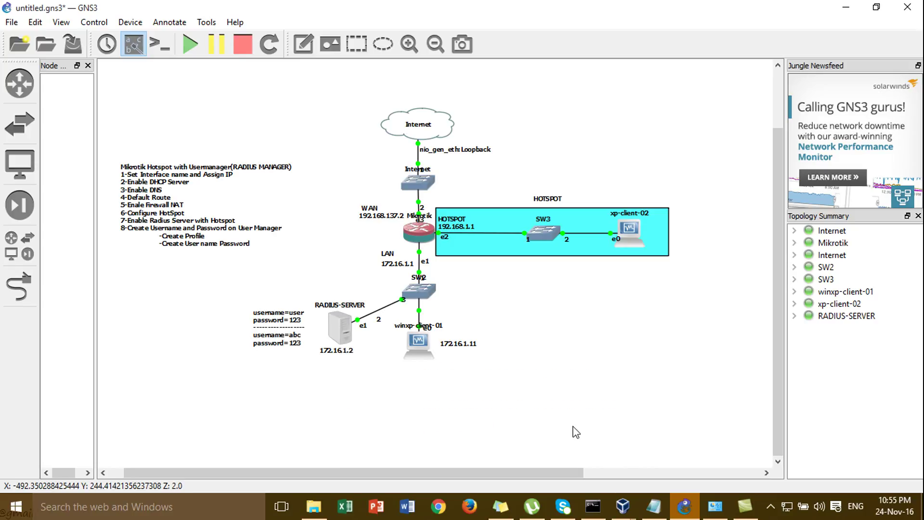
mouse_move(420, 342)
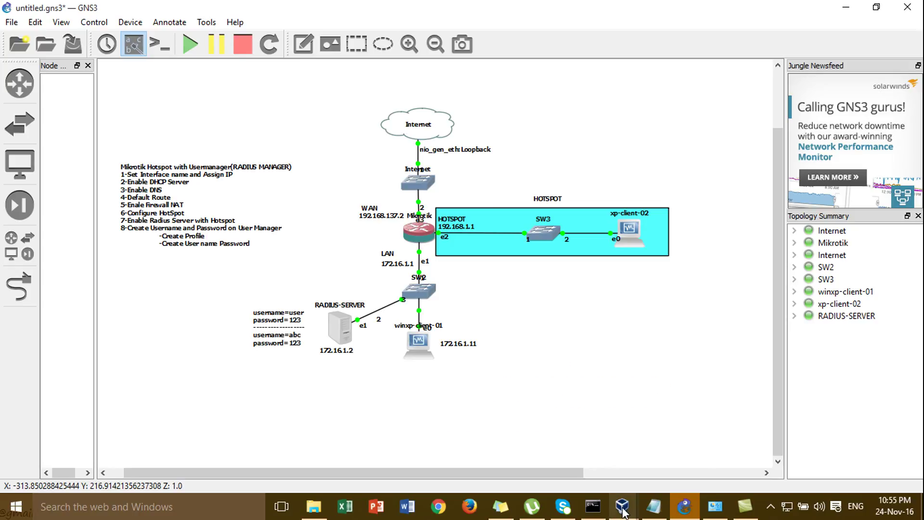
On the XP client, minimize WinBox and launch a fresh WinBox login window, checking its router lists
mouse_move(621, 512)
click(680, 449)
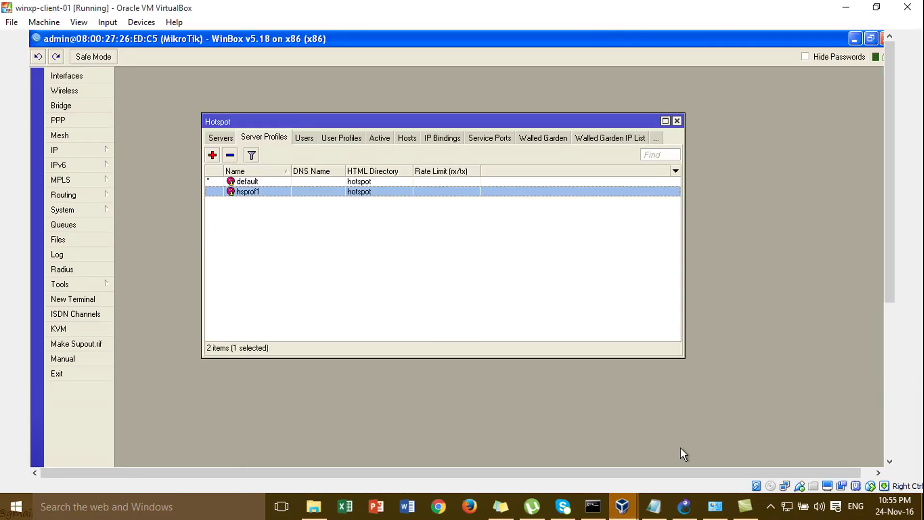
click(854, 38)
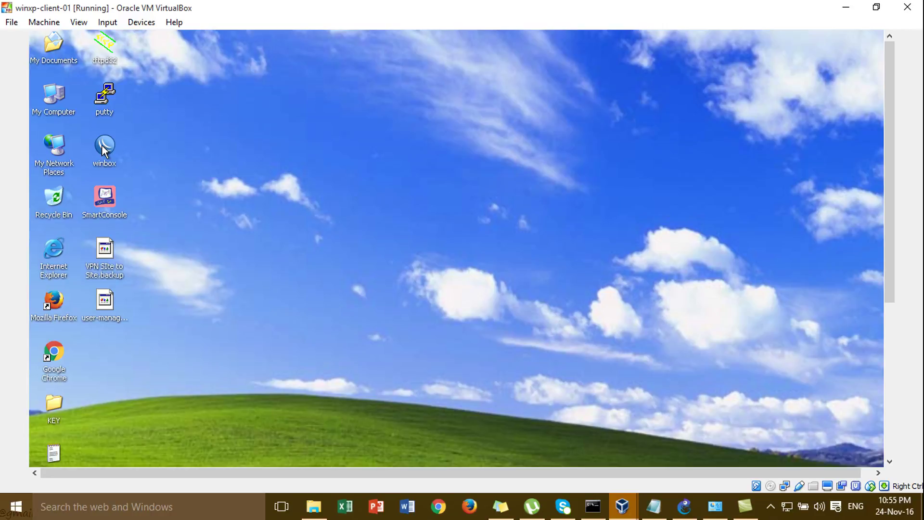
double_click(102, 144)
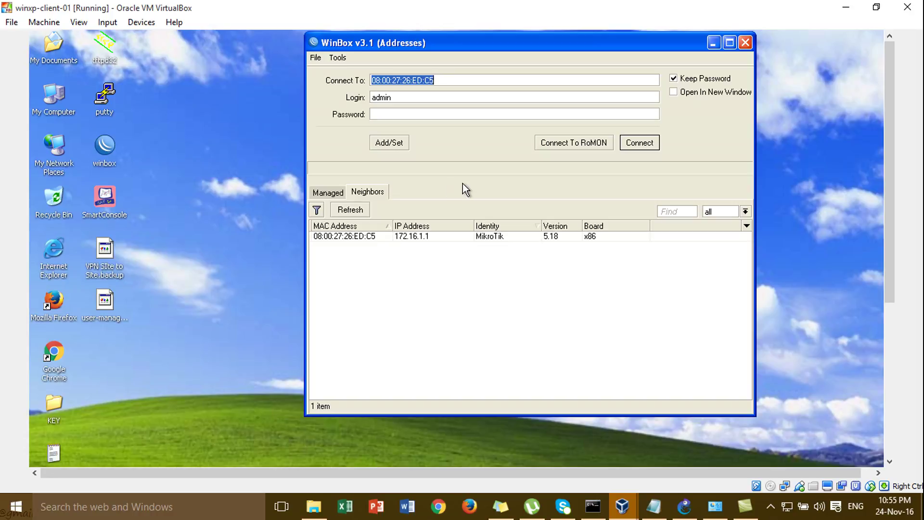
click(337, 192)
click(373, 193)
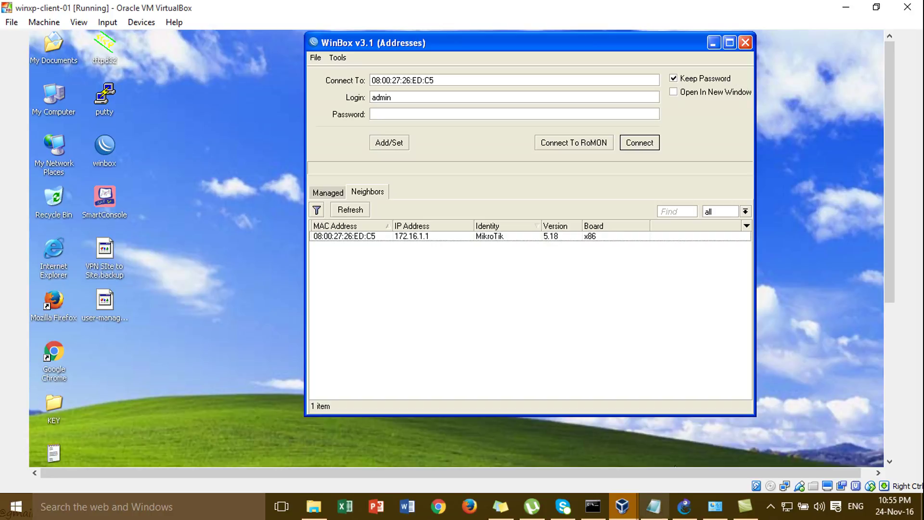
Switch back to GNS3 and open the RADIUS-SERVER node's context menu
mouse_move(630, 512)
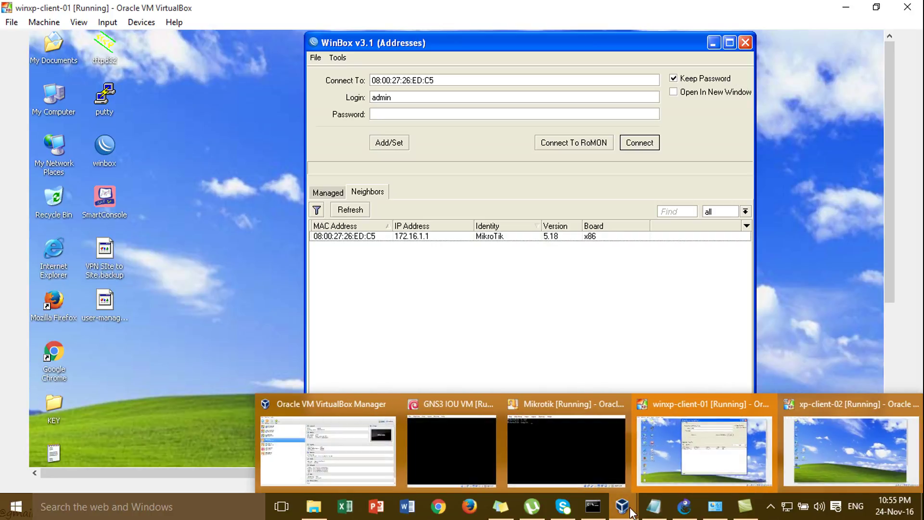
mouse_move(623, 447)
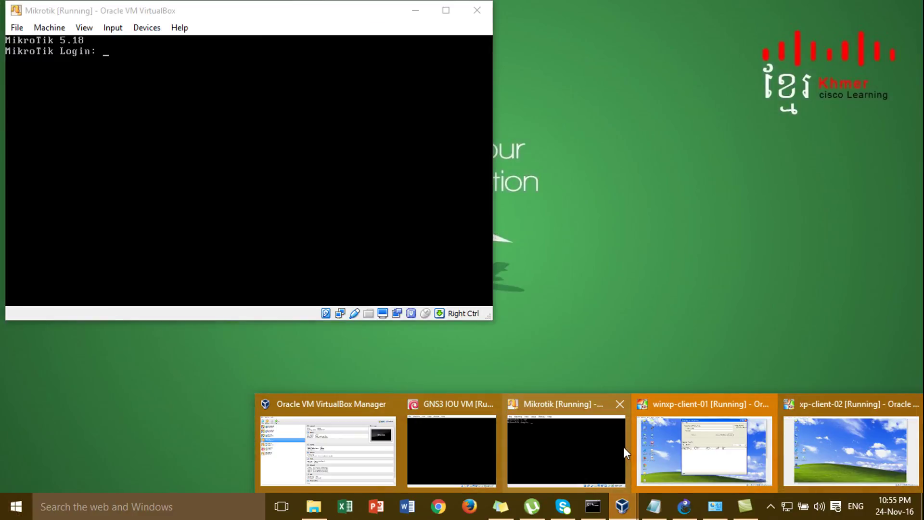
click(703, 447)
click(846, 10)
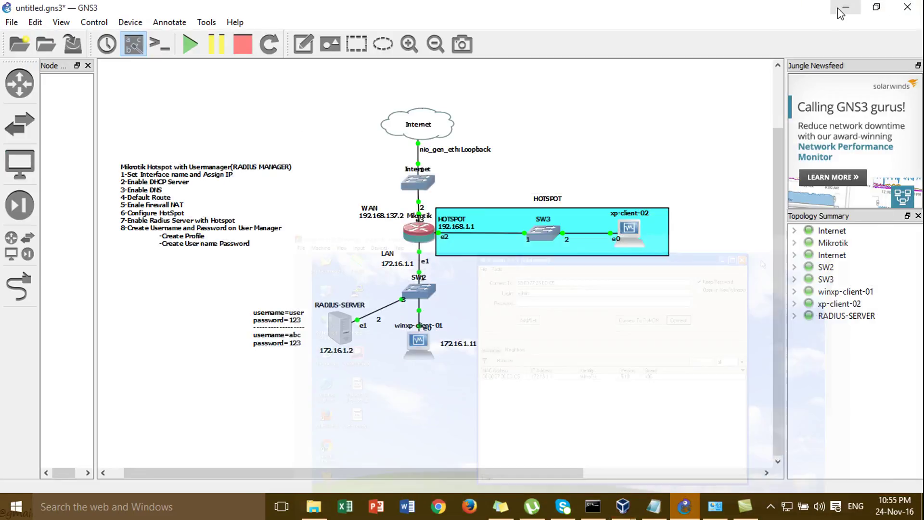
right_click(342, 331)
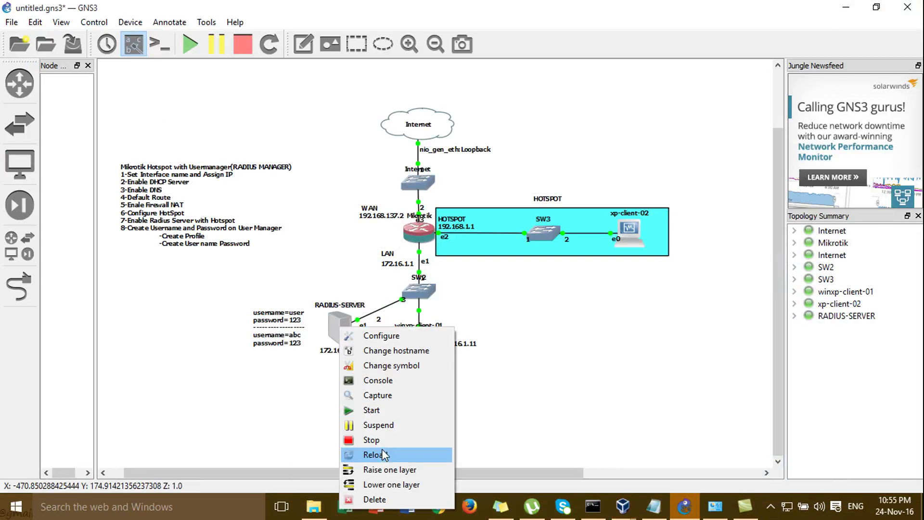